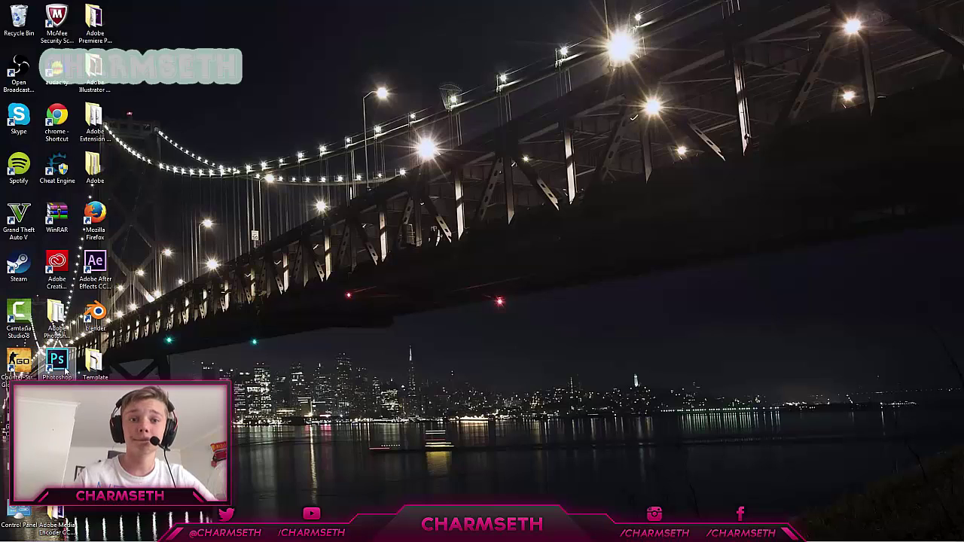
Step: Launch Photoshop, dismiss the welcome window and create a transparent 1920 x 1080 px RGB document named "2d outro"
double_click(58, 363)
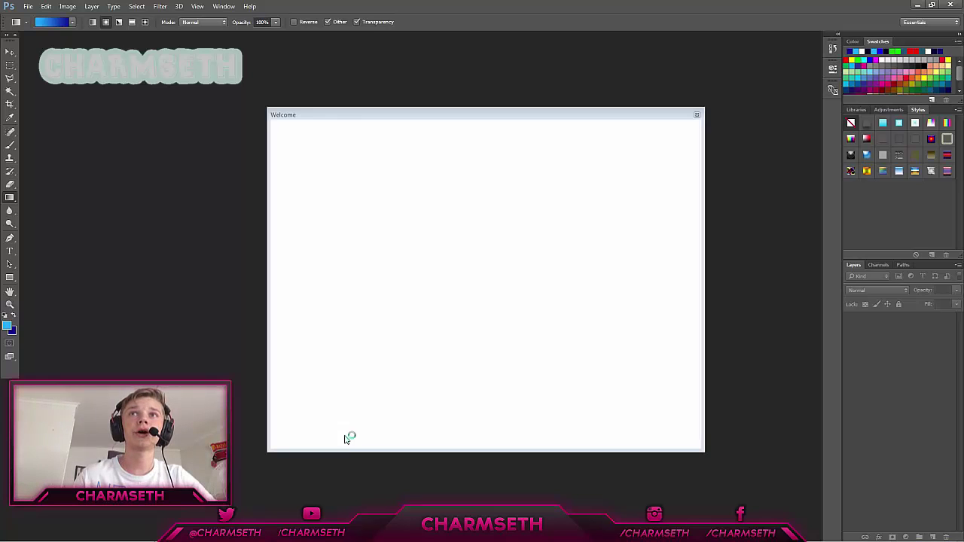
left_click(697, 115)
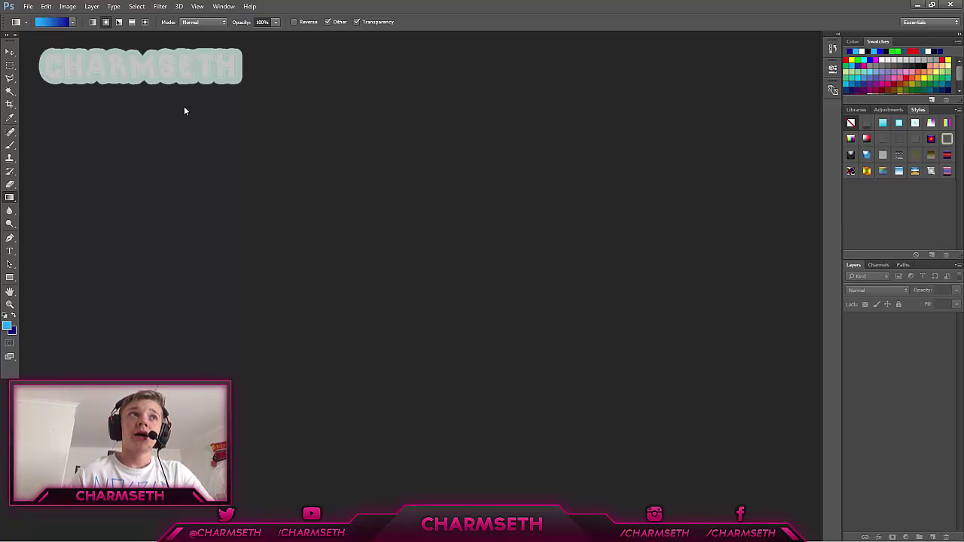
left_click(27, 6)
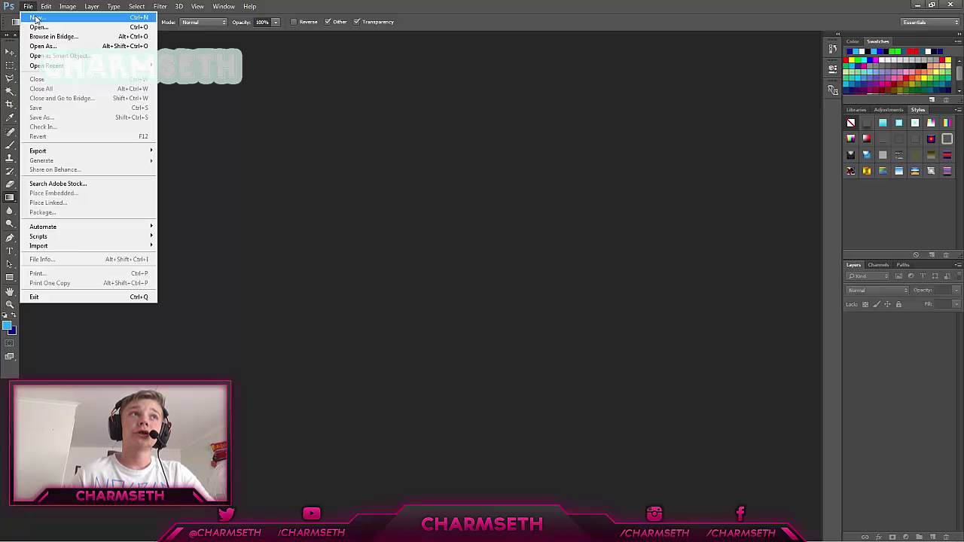
left_click(35, 19)
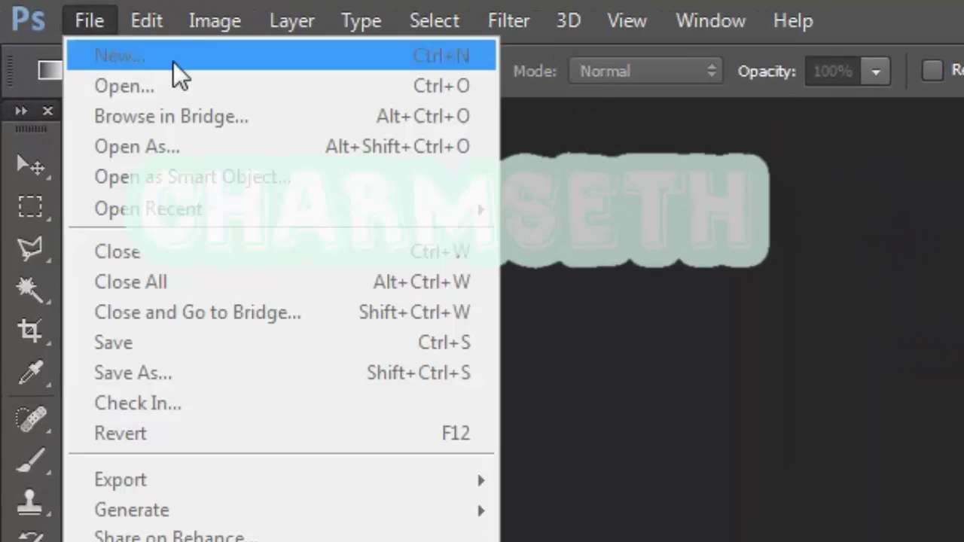
left_click(151, 57)
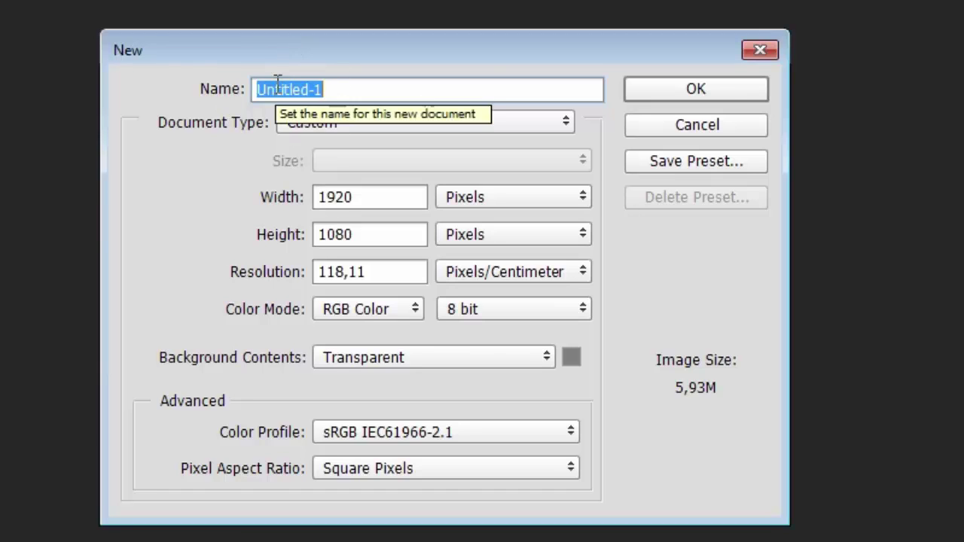
type("2d ou")
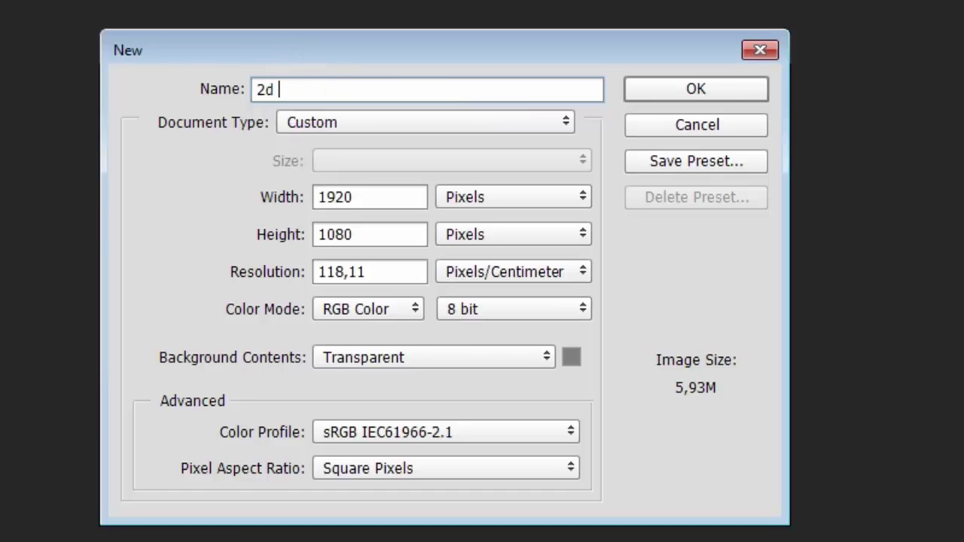
type("tro")
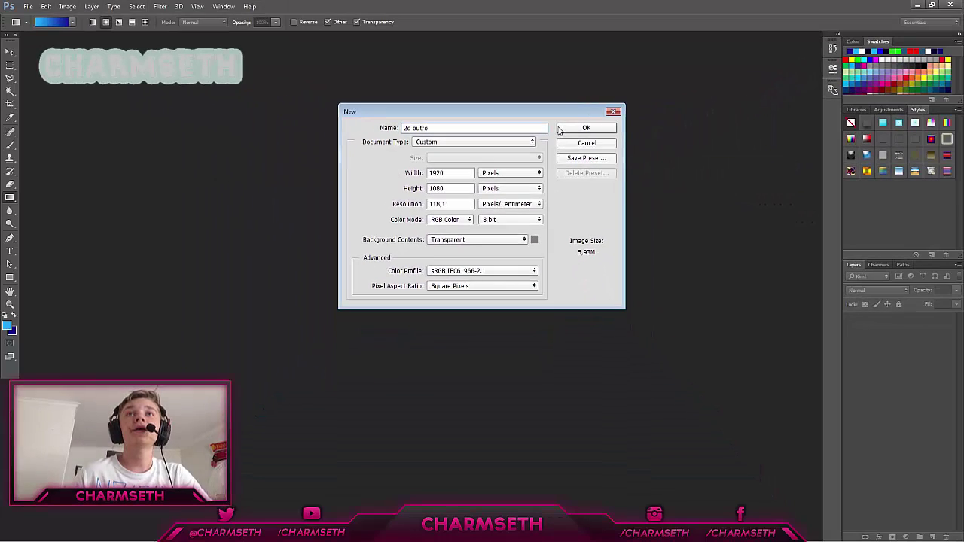
left_click(584, 128)
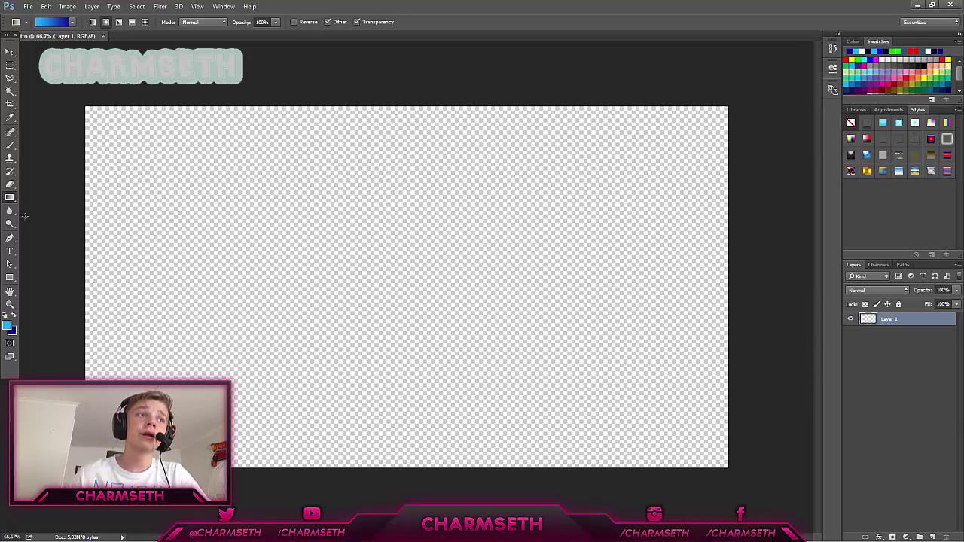
Step: Use light blue (RGB 31, 173, 255) as the foreground colour and dark blue (RGB 21, 12, 145) as the background colour
left_click(7, 326)
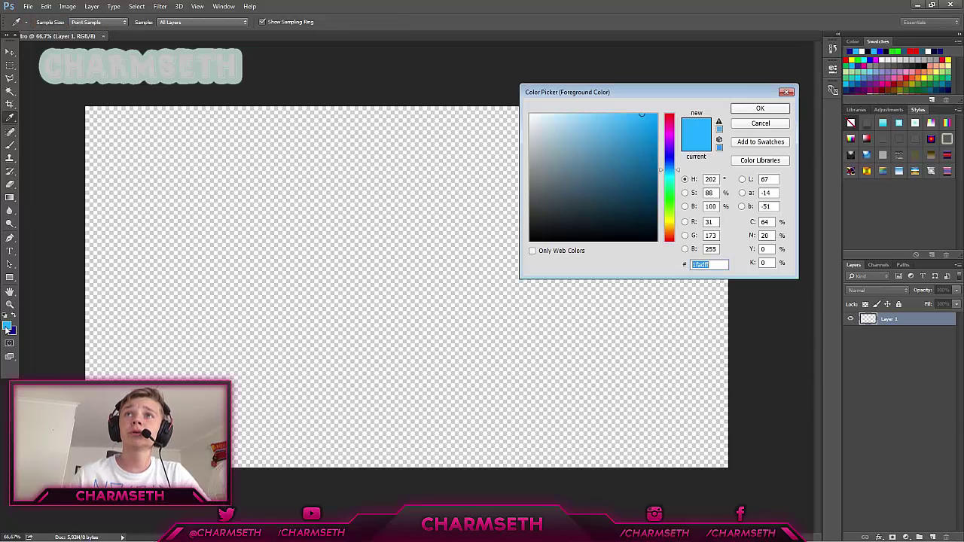
left_click(761, 108)
left_click(14, 330)
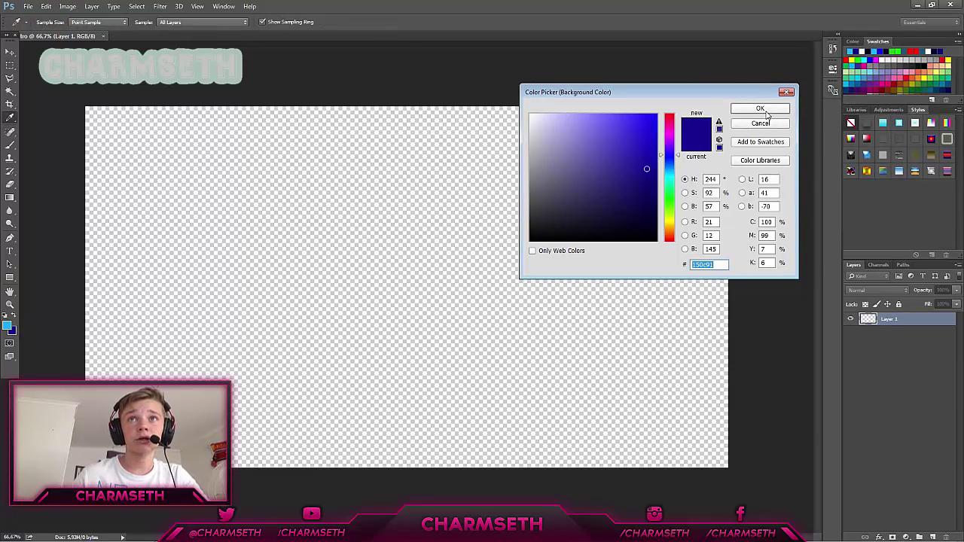
left_click(760, 108)
Step: Fill the layer with a radial foreground-to-background gradient running from the canvas centre to its upper-right corner
key("g")
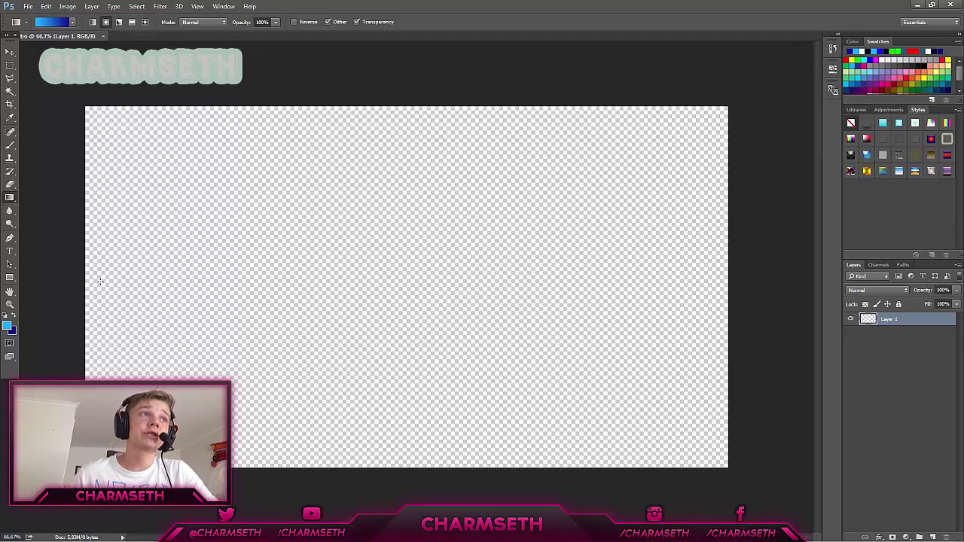
right_click(10, 198)
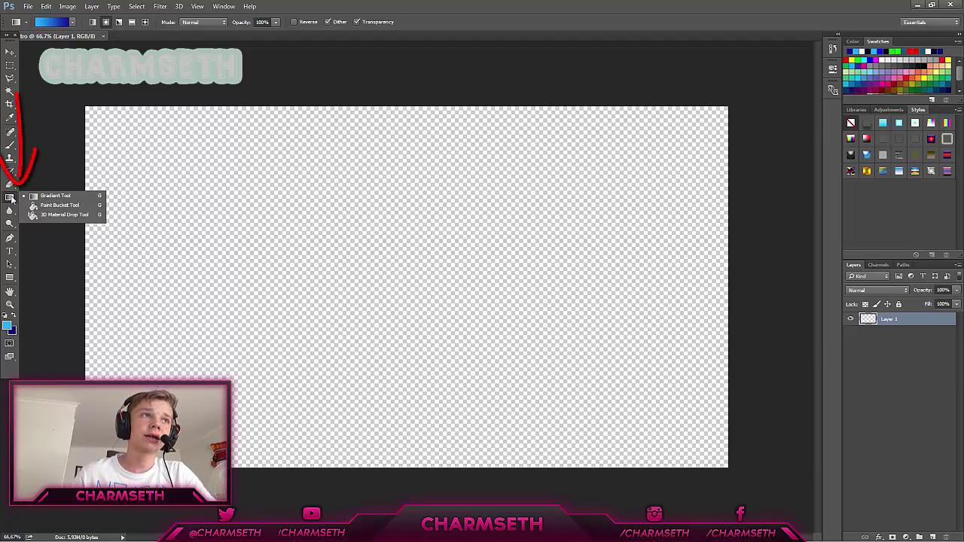
left_click(55, 196)
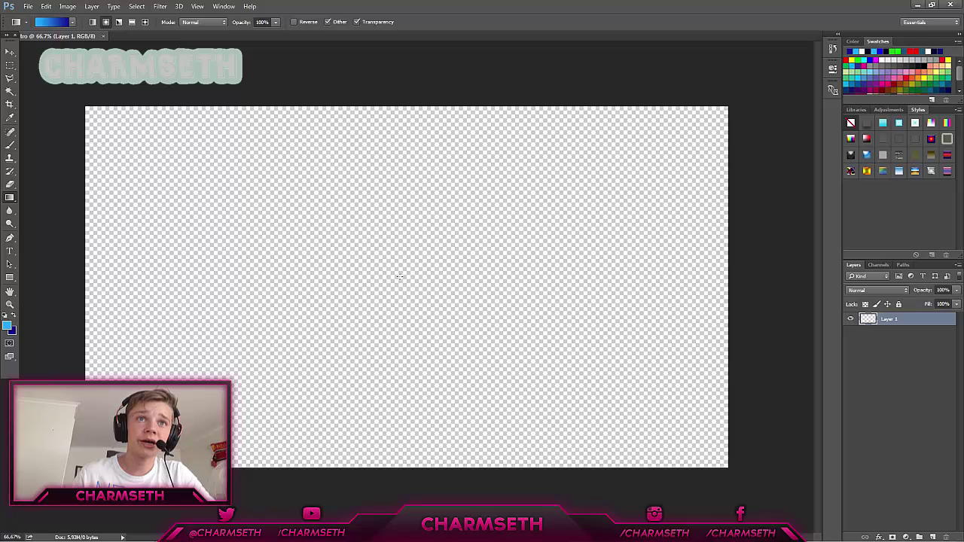
left_click_drag(400, 276, 729, 107)
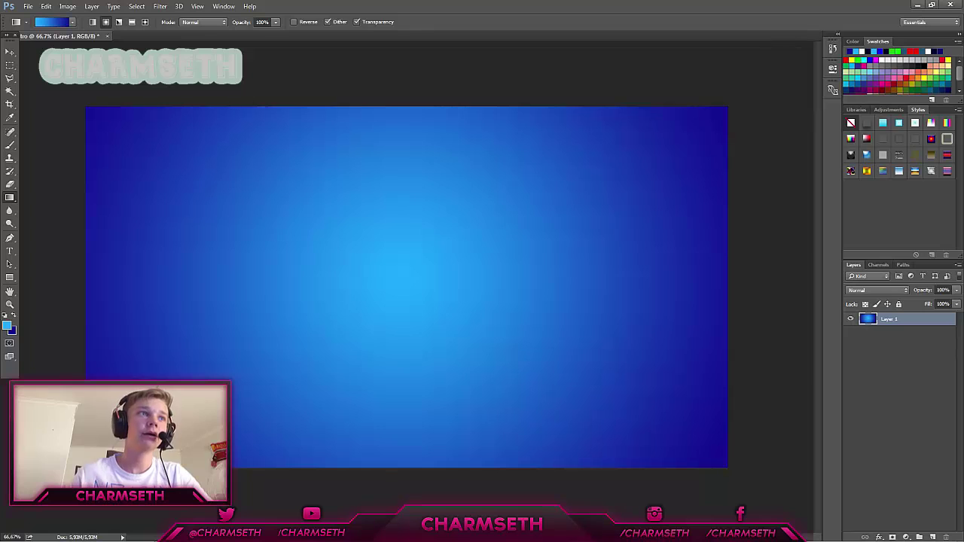
Step: Create a 480 x 270 px rectangle shape in the upper-left area of the canvas and collapse its properties
left_click(10, 277)
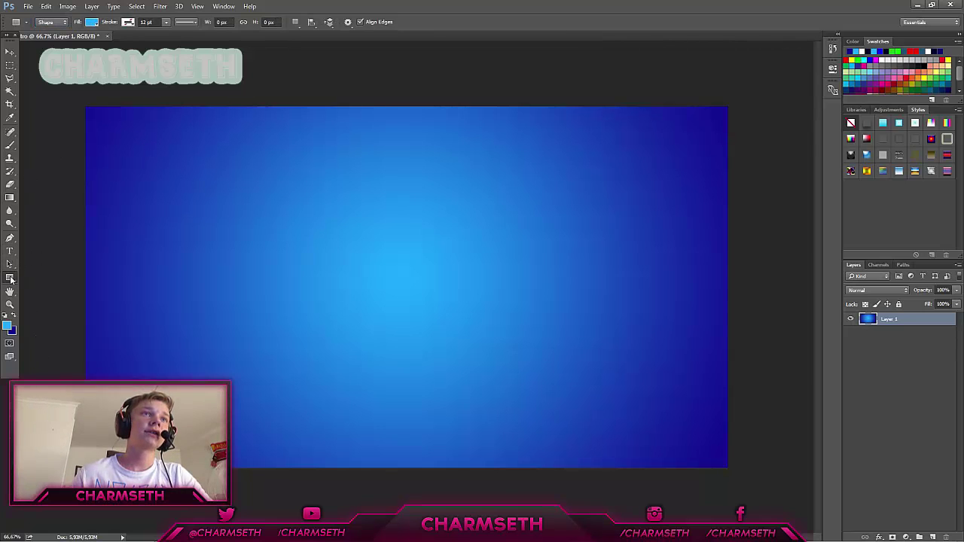
left_click(155, 171)
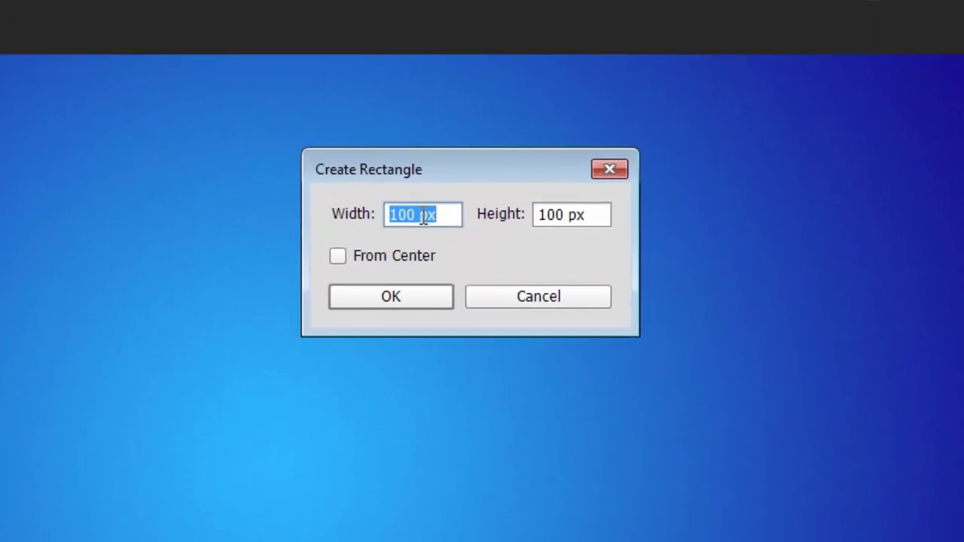
left_click(457, 174)
left_click(387, 243)
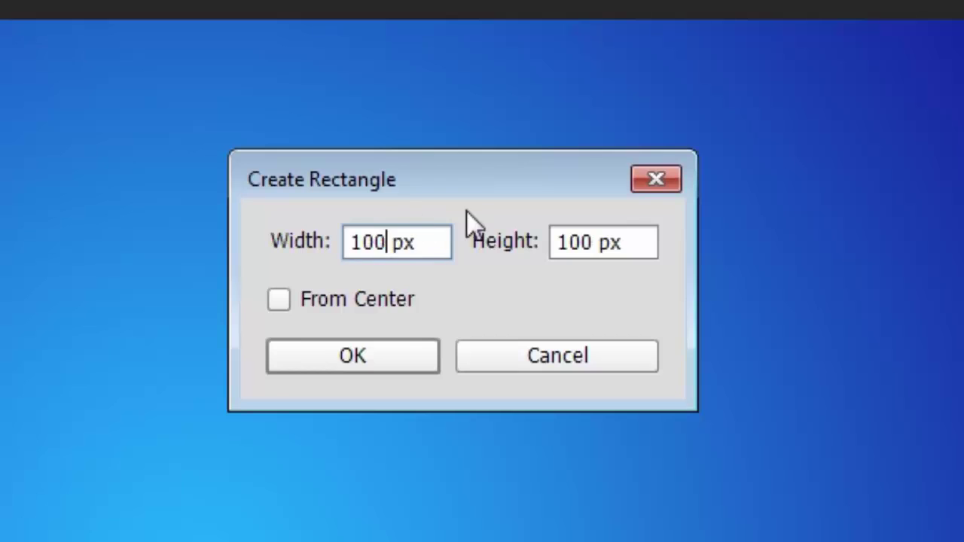
key("BackSpace")
key("BackSpace")
key("BackSpace")
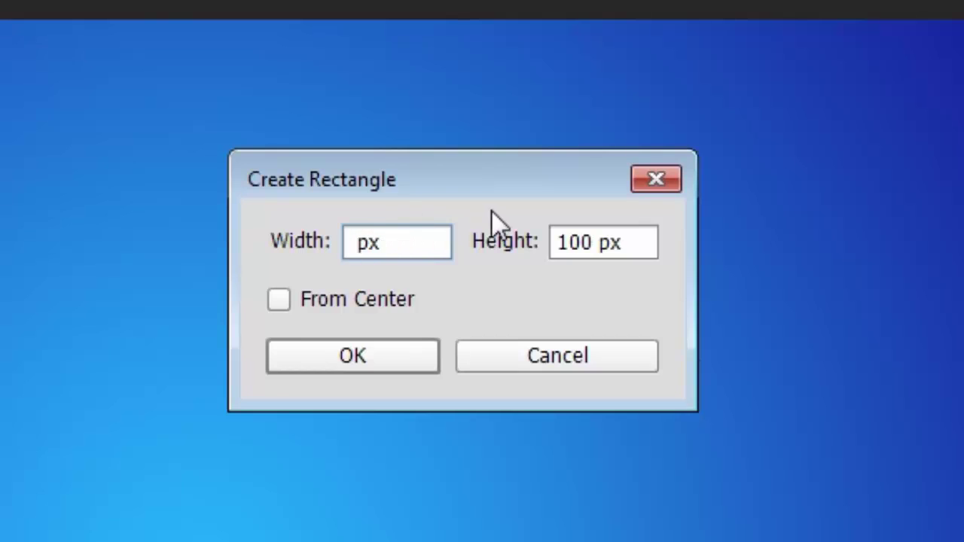
type("480")
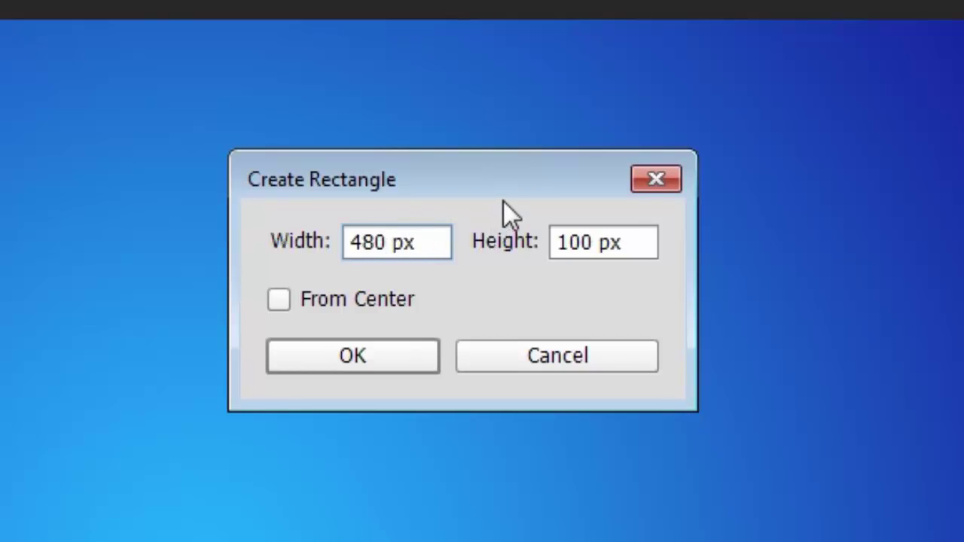
double_click(592, 226)
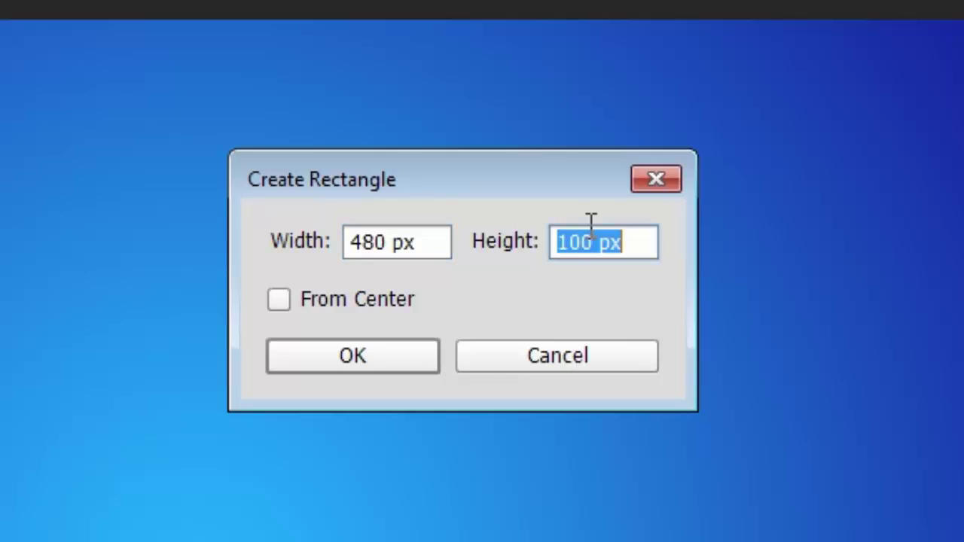
left_click(598, 254)
key("BackSpace")
key("BackSpace")
key("BackSpace")
type("270")
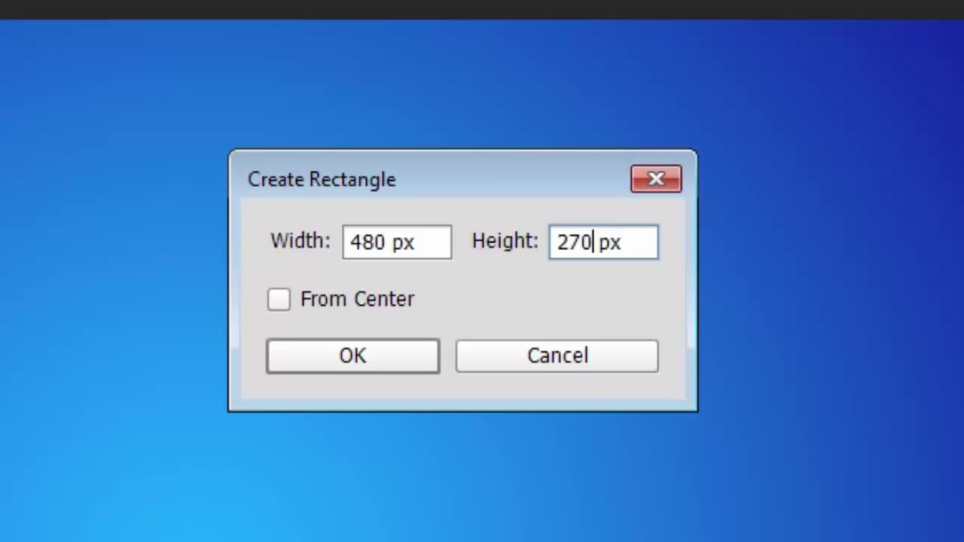
left_click(384, 352)
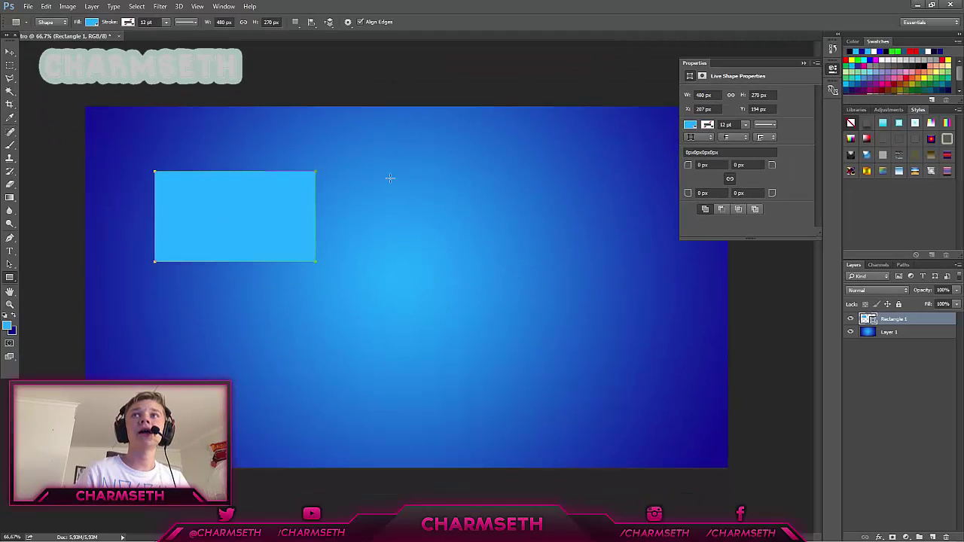
left_click(805, 63)
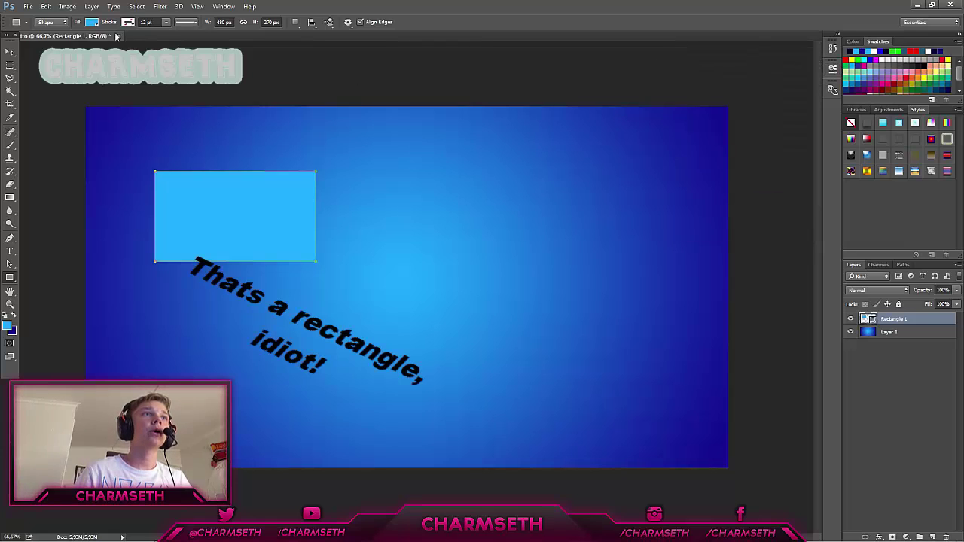
Step: Remove the rectangle's fill and give it a thin solid black stroke
left_click(92, 22)
left_click(49, 43)
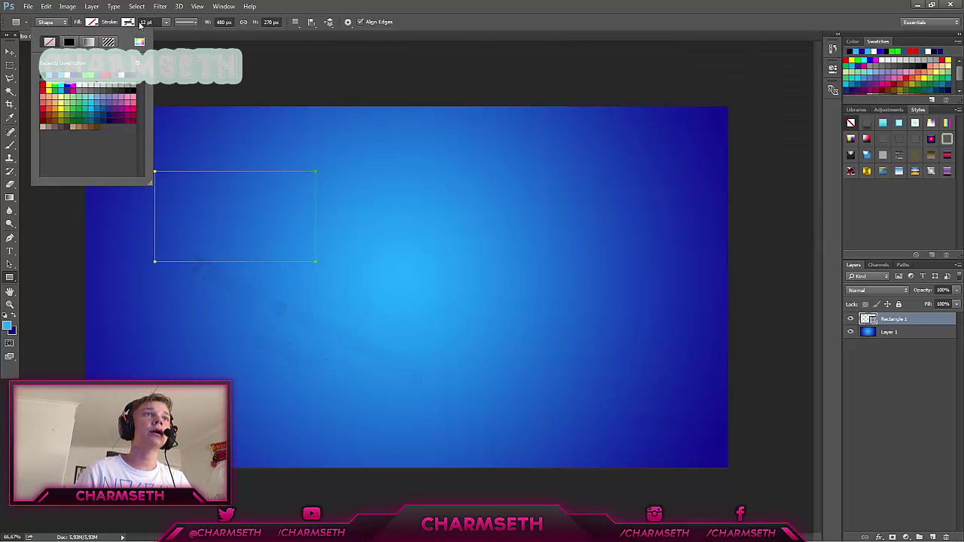
left_click(129, 22)
left_click(106, 42)
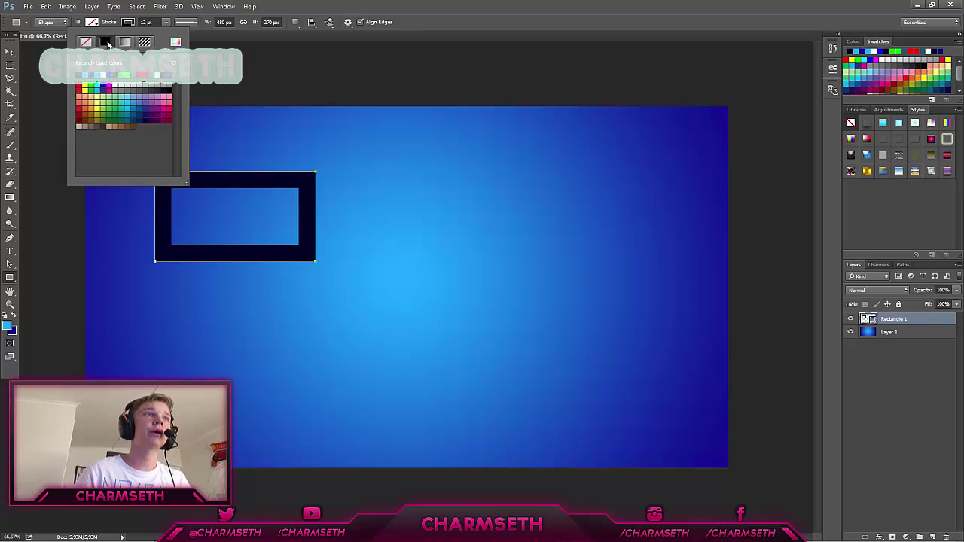
left_click(114, 22)
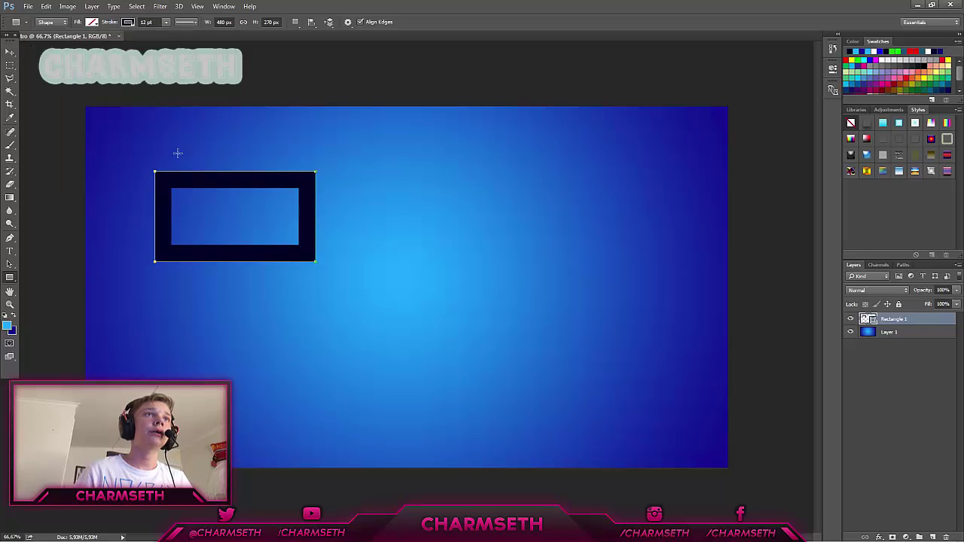
left_click_drag(111, 22, 107, 23)
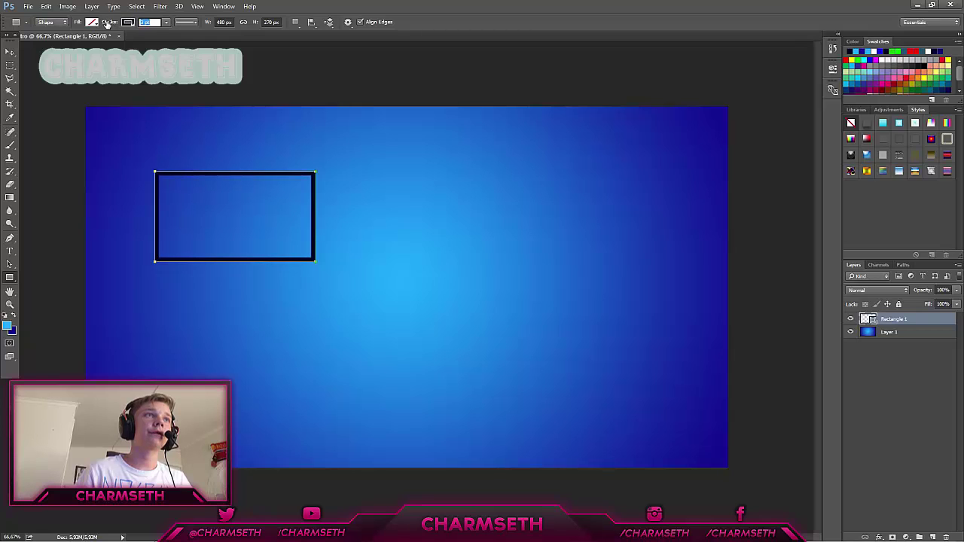
Step: Move the rectangle nearer the canvas's upper-left corner and scale it up proportionally to about 128.5%
left_click(10, 51)
left_click_drag(245, 242, 213, 247)
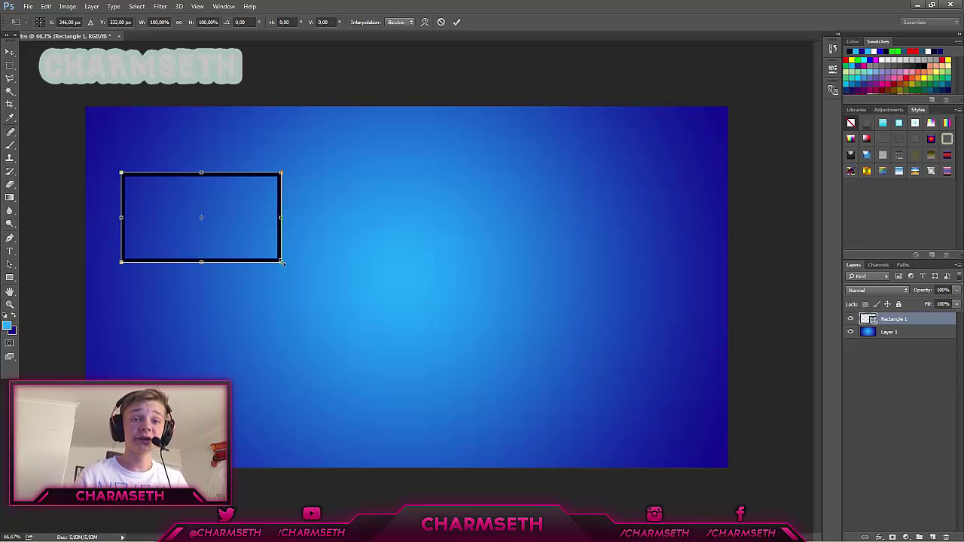
left_click_drag(283, 263, 323, 299)
left_click_drag(303, 259, 300, 233)
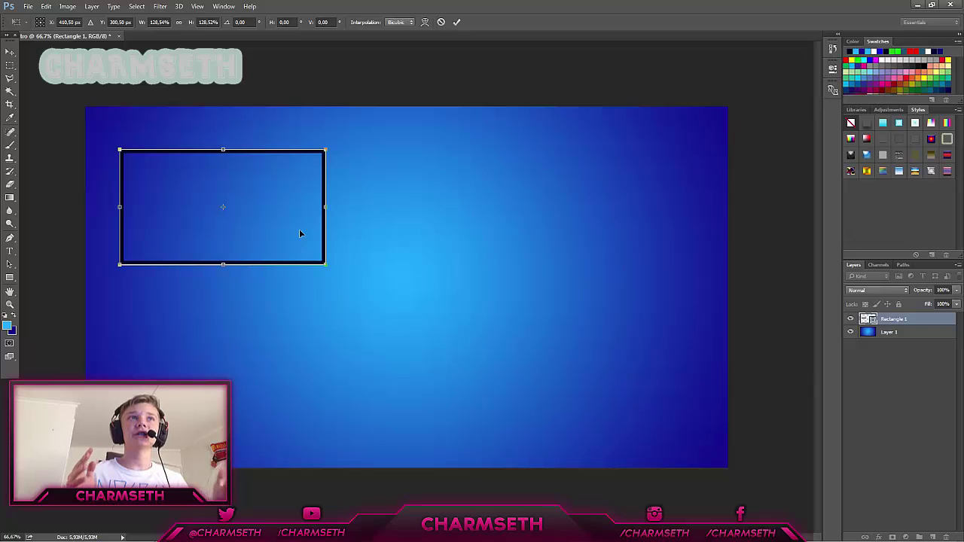
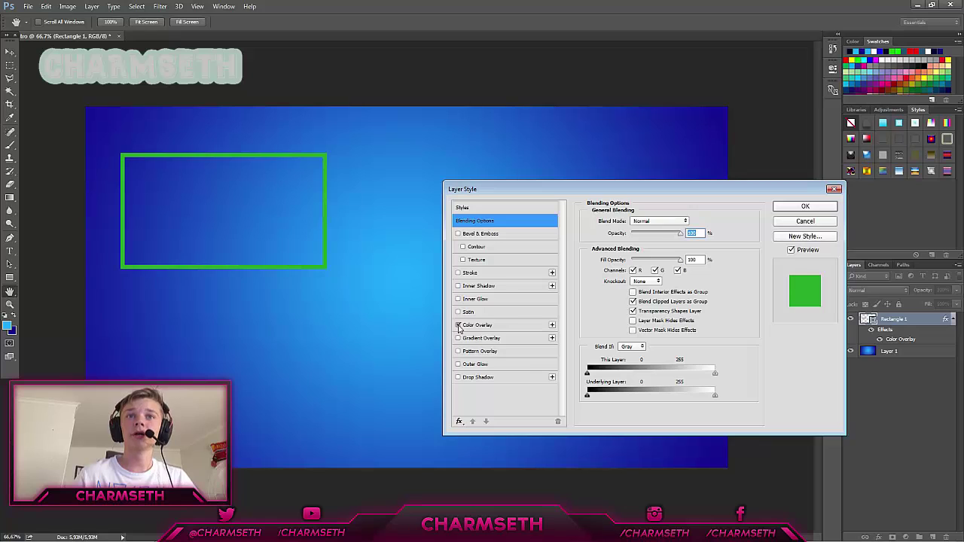
Step: Replace the rectangle's Color Overlay with a linear grey-to-white Gradient Overlay at 90° and 150% scale
left_click(457, 325)
left_click(464, 338)
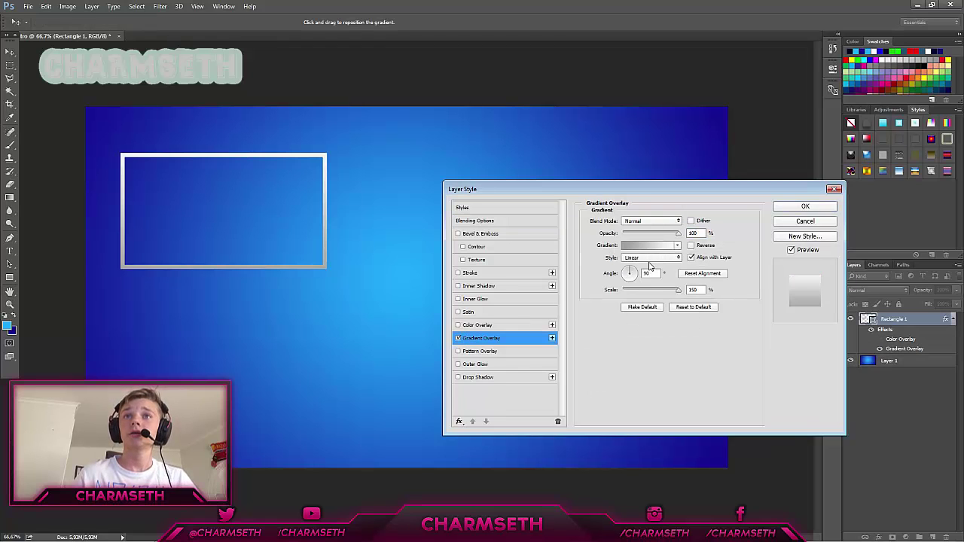
left_click(653, 247)
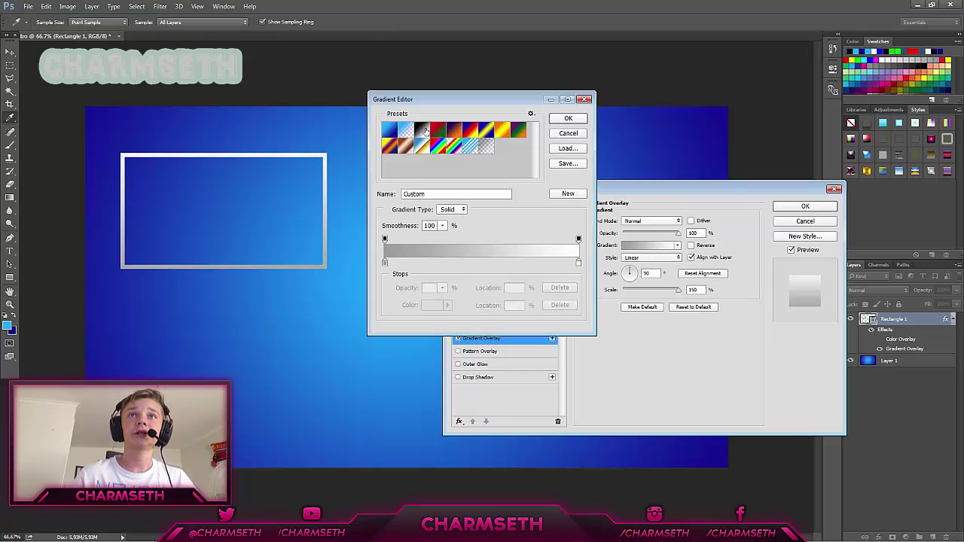
left_click(569, 118)
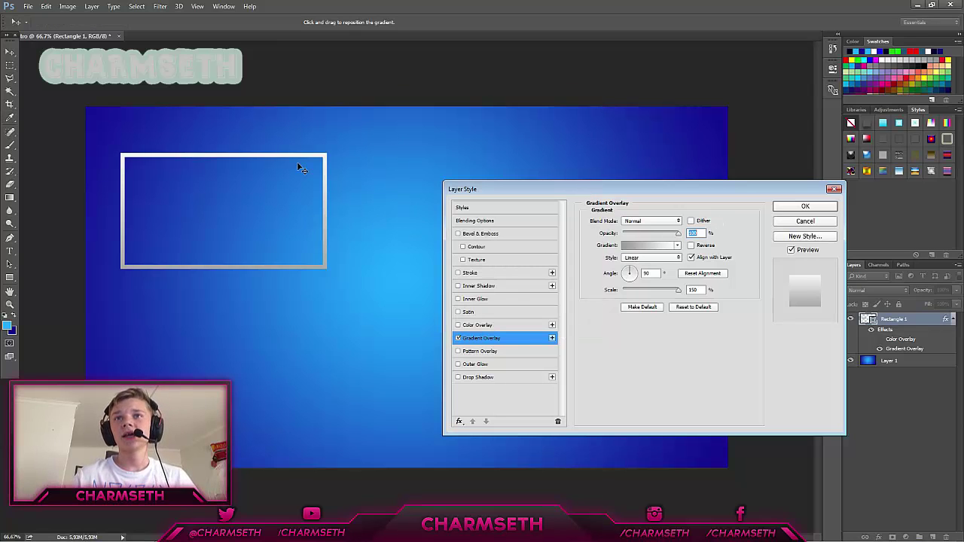
Step: Recolour the rectangle's Gradient Overlay to run from dark grey 515050 to light grey c5c3c3
left_click(634, 249)
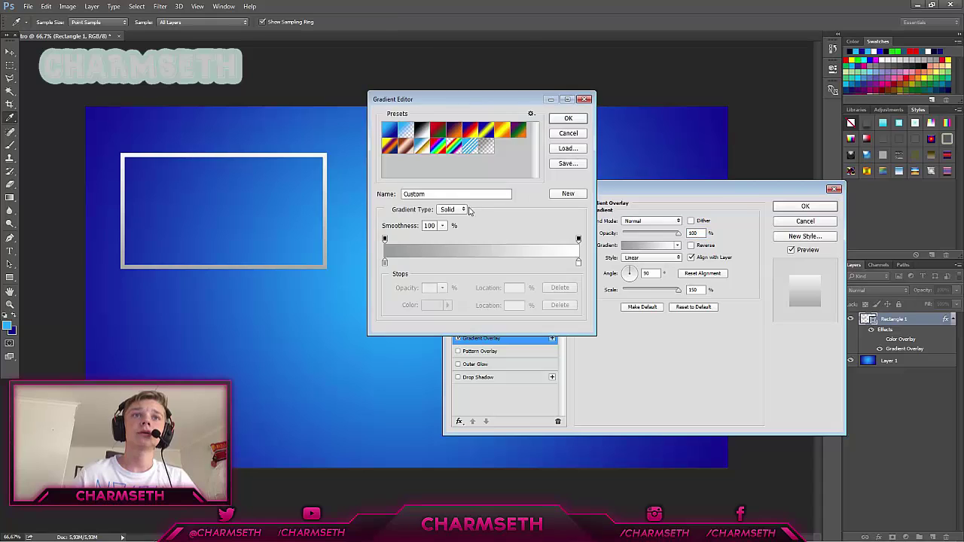
double_click(385, 263)
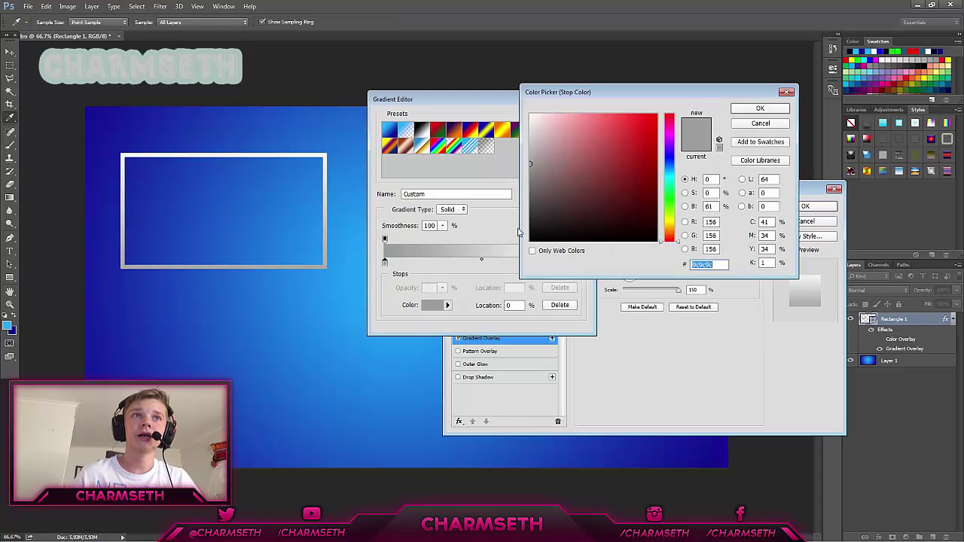
left_click_drag(538, 189, 530, 200)
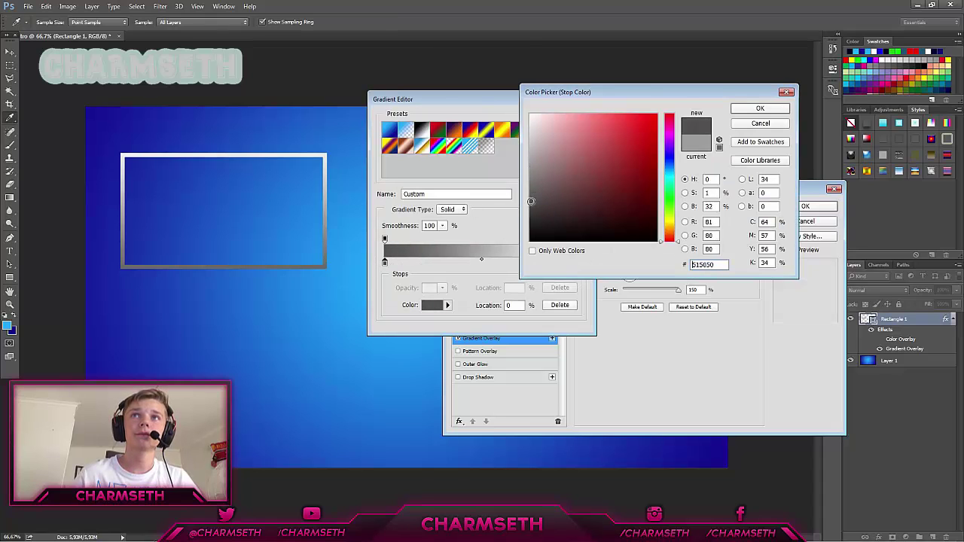
key("Return")
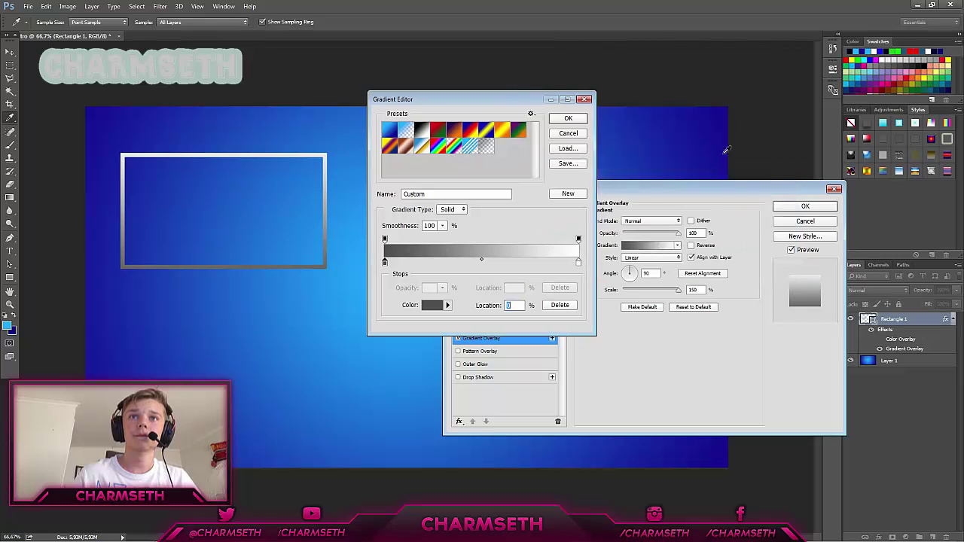
double_click(578, 262)
left_click_drag(536, 150, 530, 141)
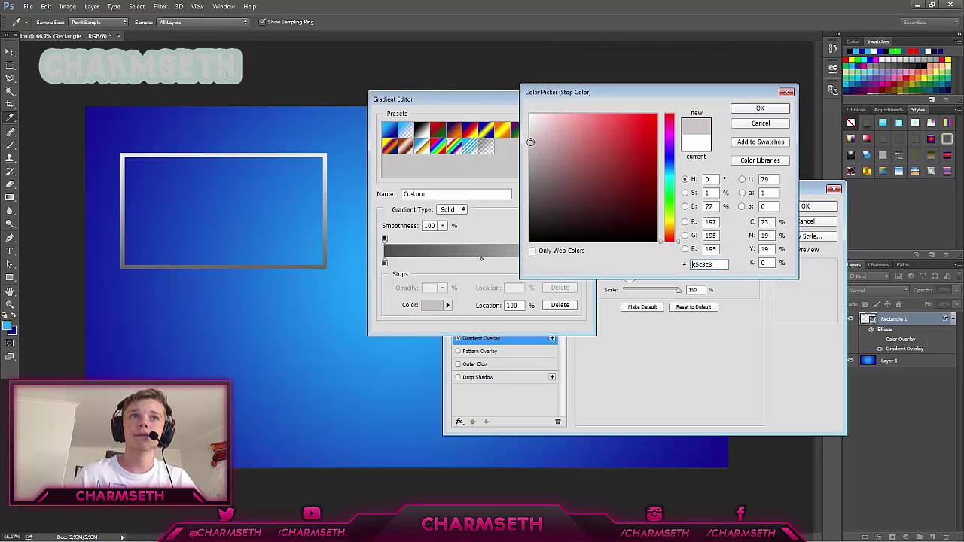
left_click(749, 110)
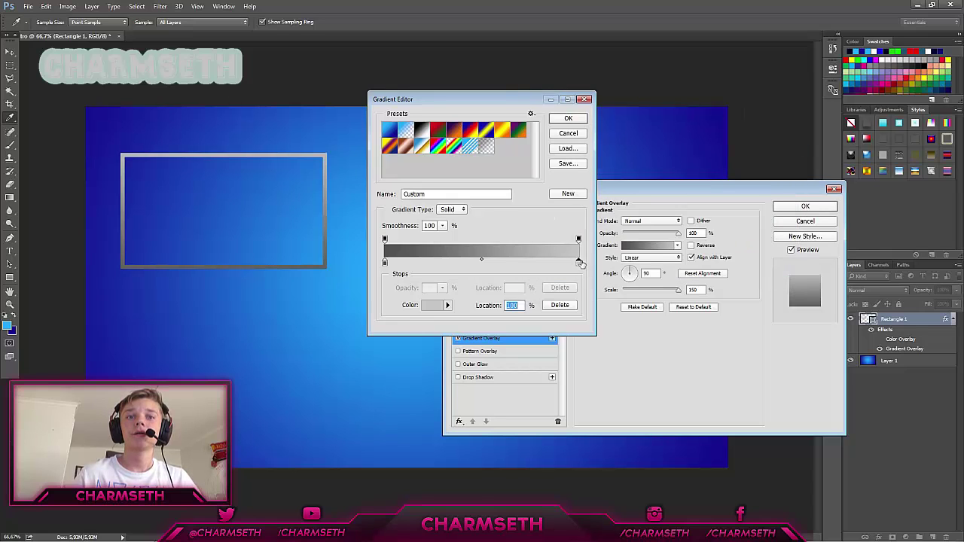
left_click(569, 119)
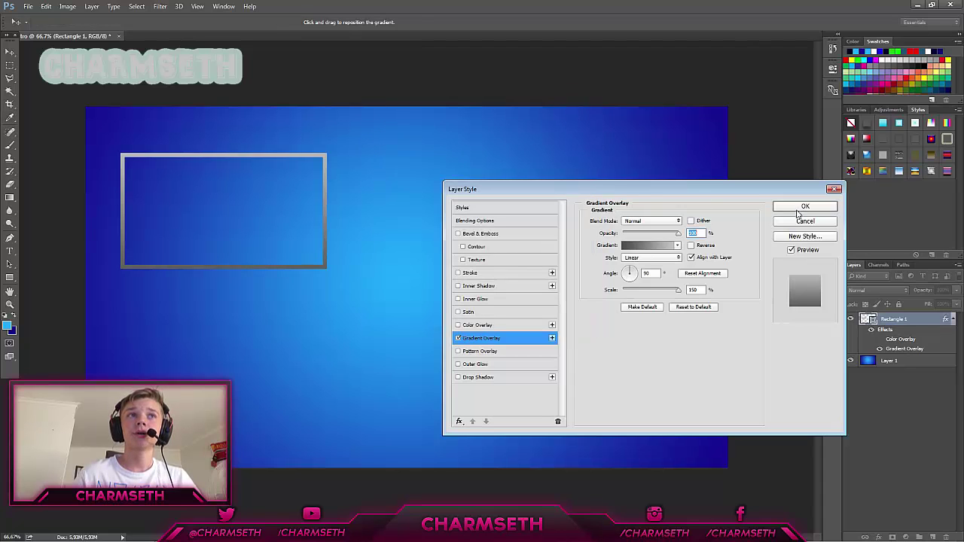
Step: Add a black Multiply Drop Shadow to the rectangle with 100% opacity, 0 px distance, 42% spread and 32 px size
left_click(704, 246)
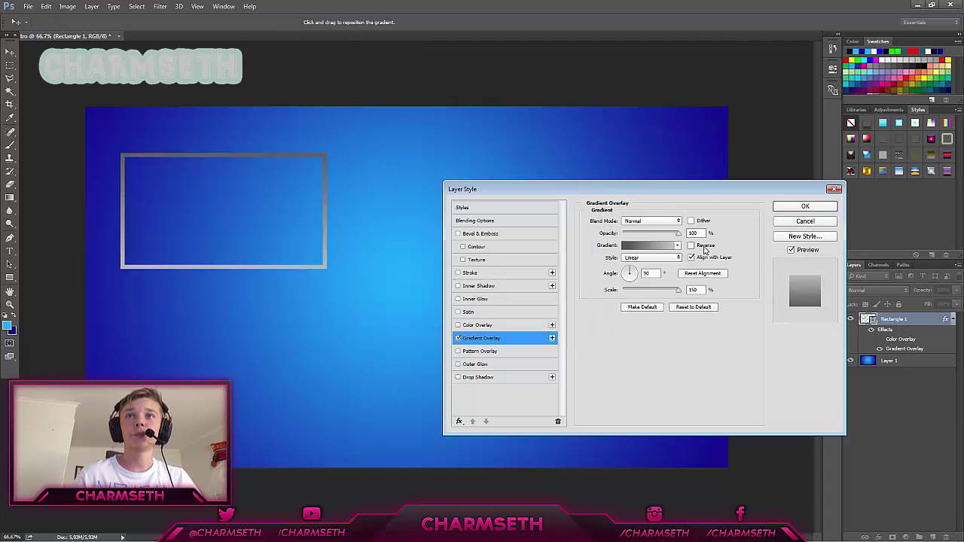
left_click(704, 246)
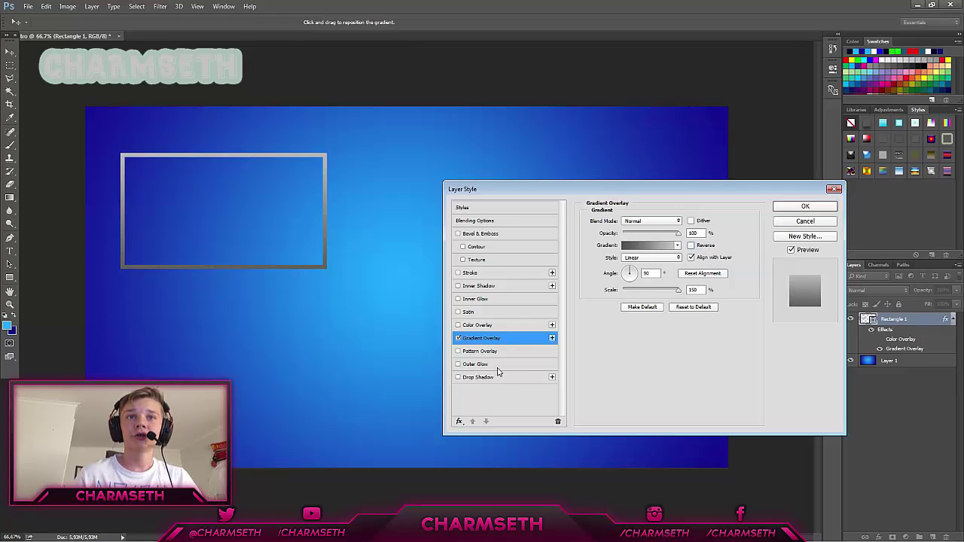
left_click(467, 377)
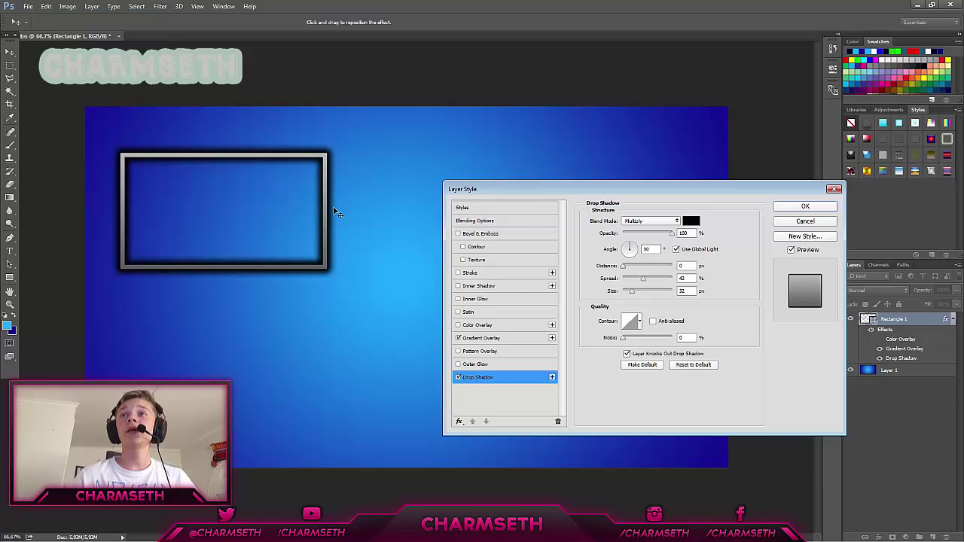
left_click(792, 207)
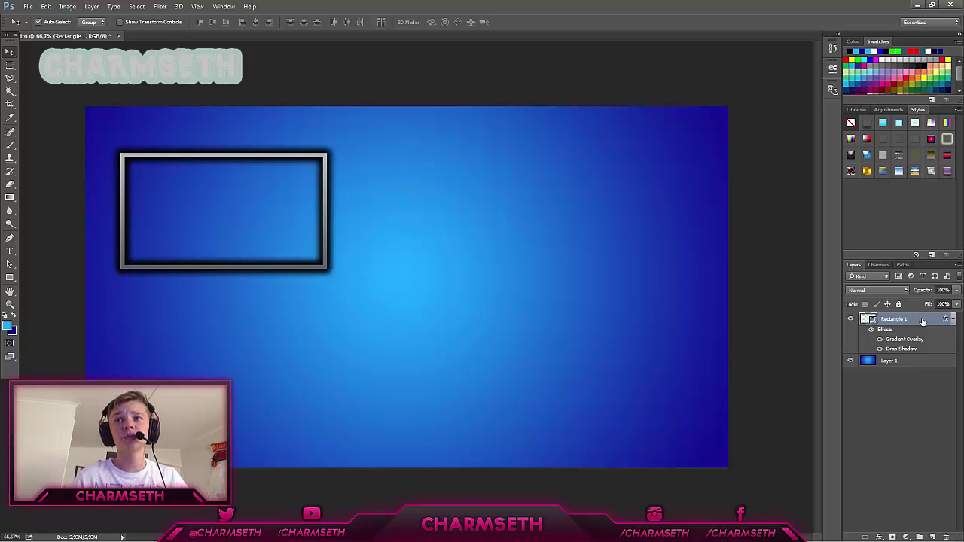
Step: Duplicate the rectangle layer and place the copy level with the original on the right side of the canvas
key("ctrl+j")
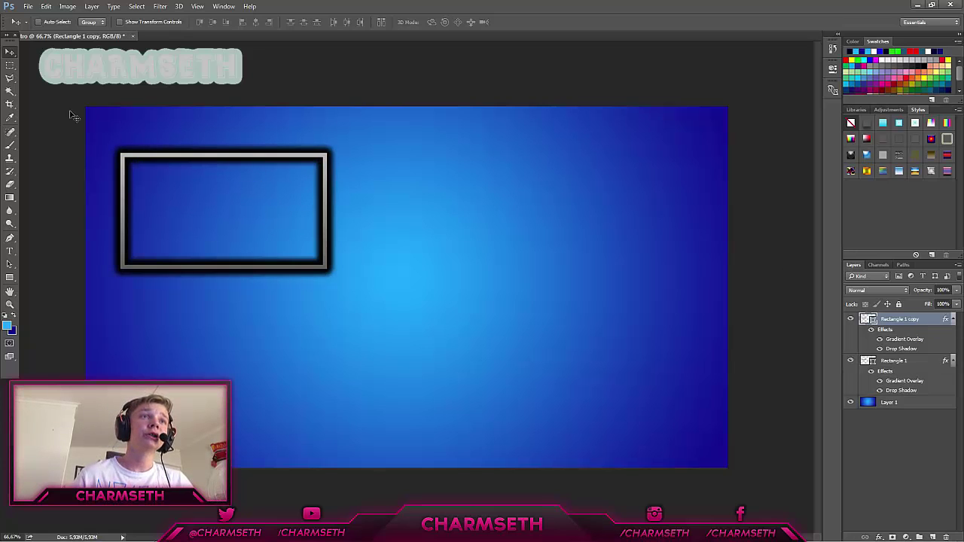
left_click_drag(188, 195, 517, 190)
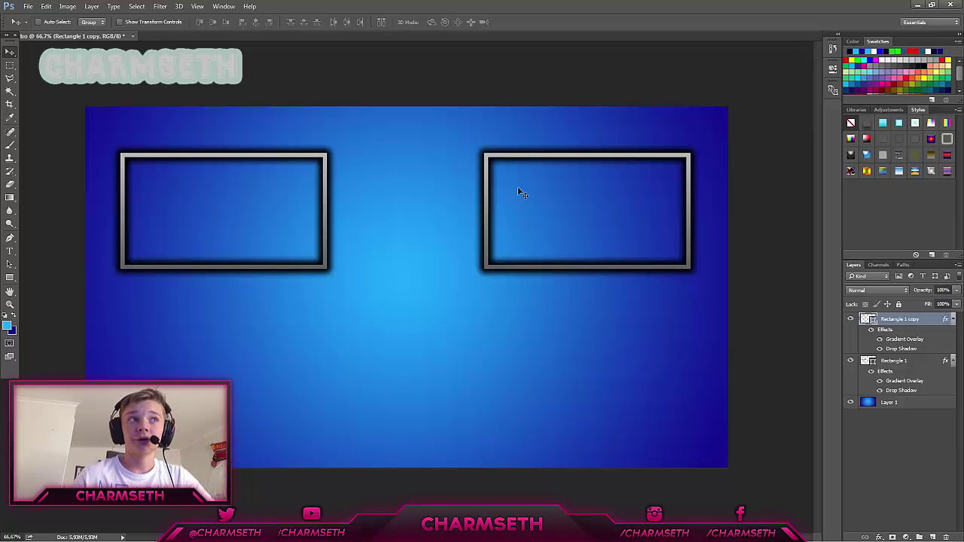
Step: Add the text "PREVIOUS" in 39 pt light blue ExtraBold type below the left frame
left_click(10, 253)
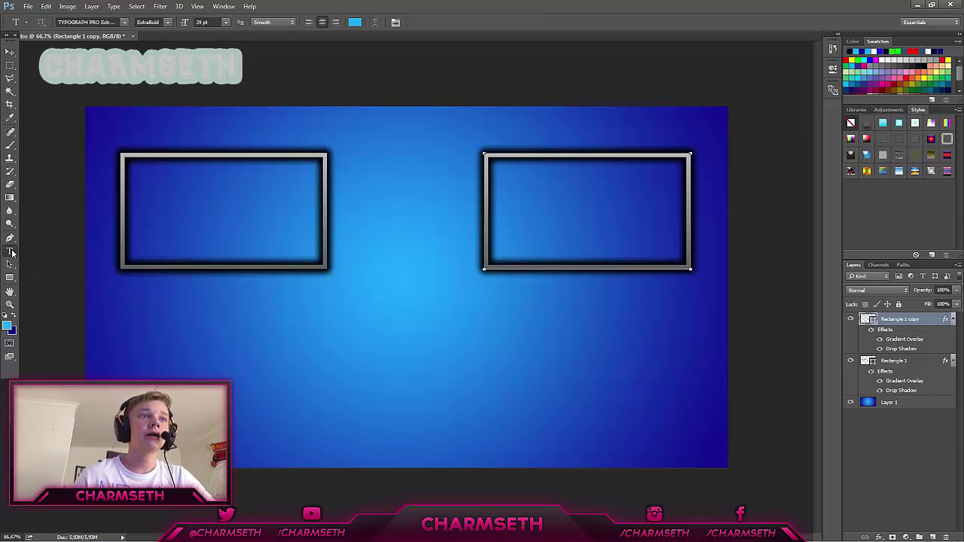
left_click(151, 307)
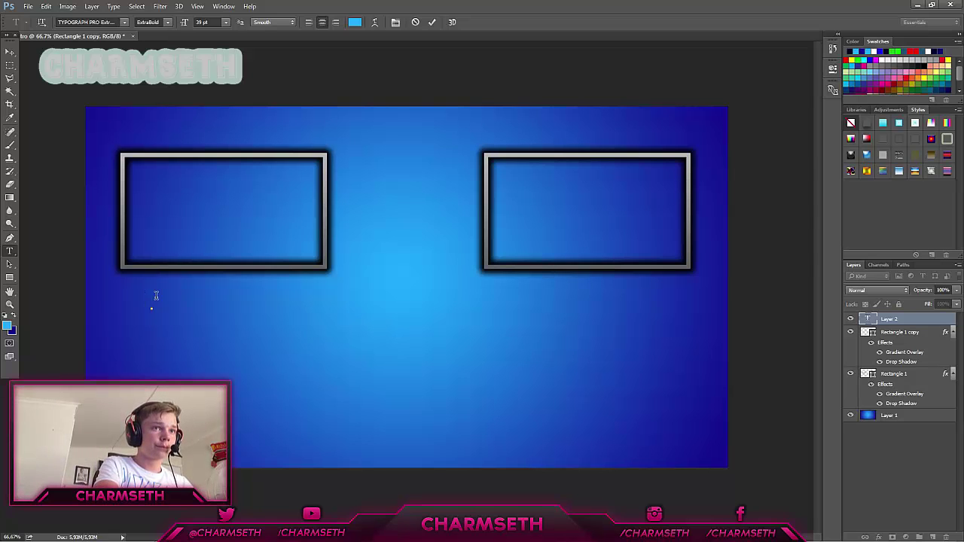
type("PREVIOU")
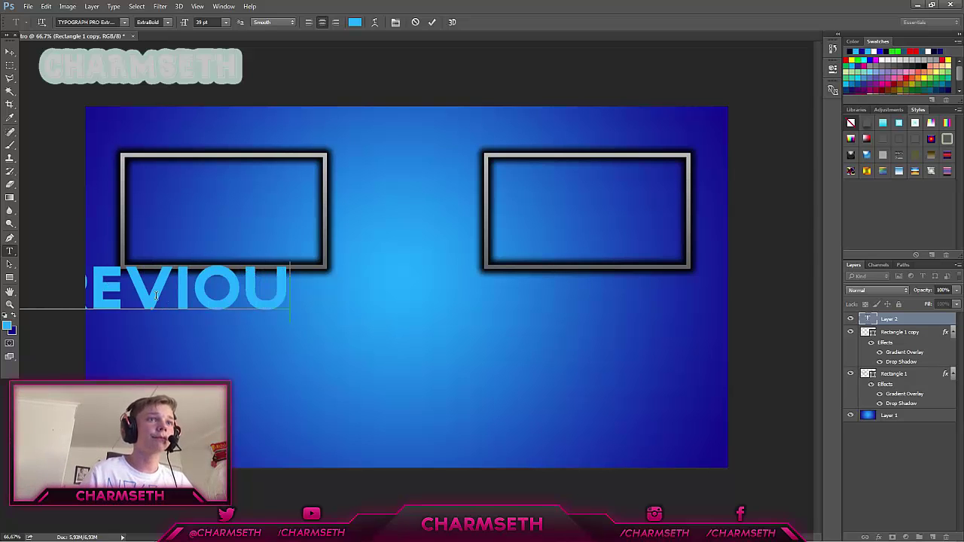
type("S")
Step: Reduce the font size of every letter in "PREVIOUS", including the initial P, to 18 pt
left_click_drag(311, 282, 28, 284)
left_click_drag(184, 23, 173, 27)
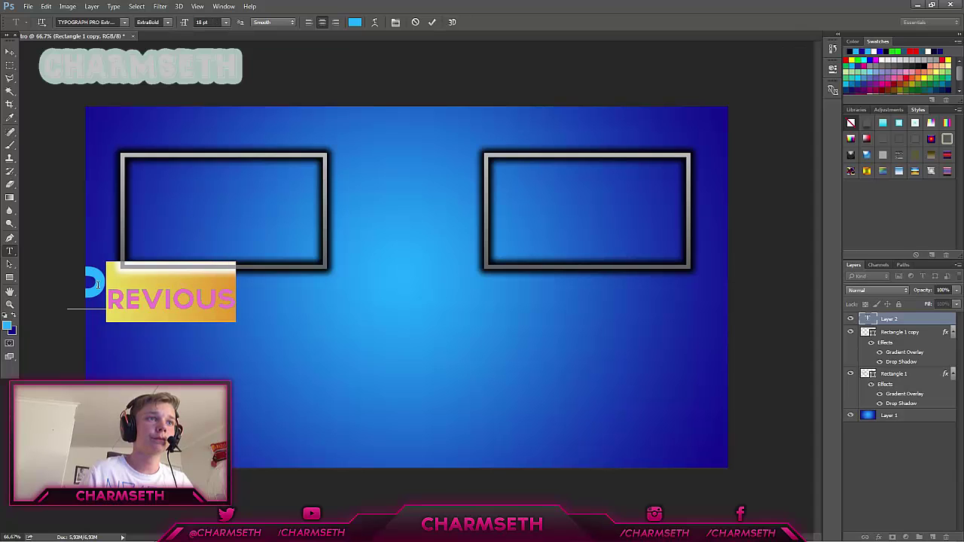
left_click_drag(96, 280, 67, 280)
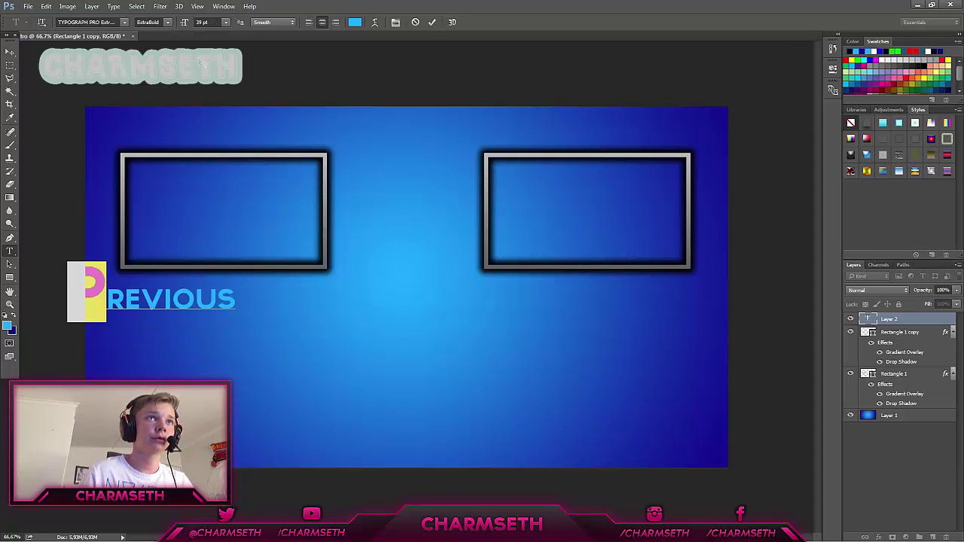
left_click_drag(183, 22, 174, 24)
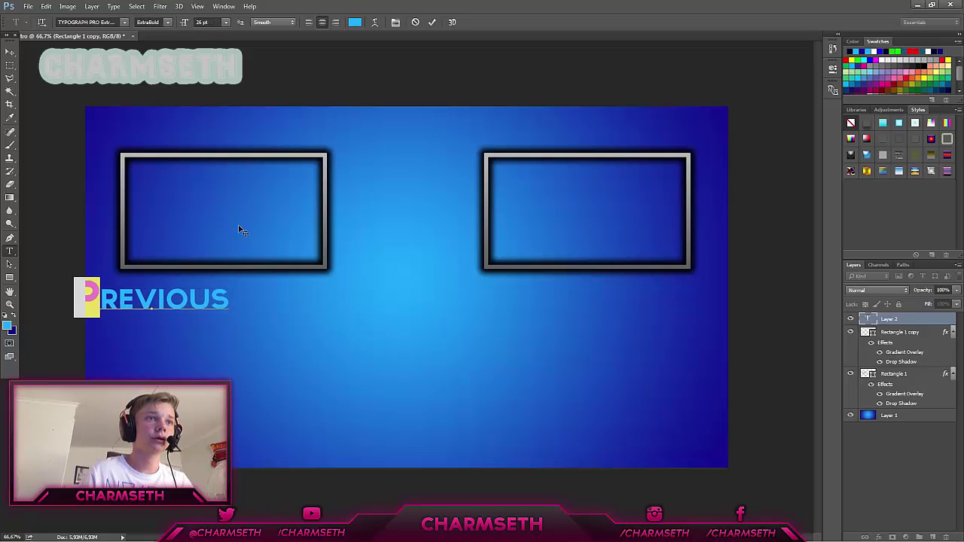
left_click_drag(228, 292, 74, 295)
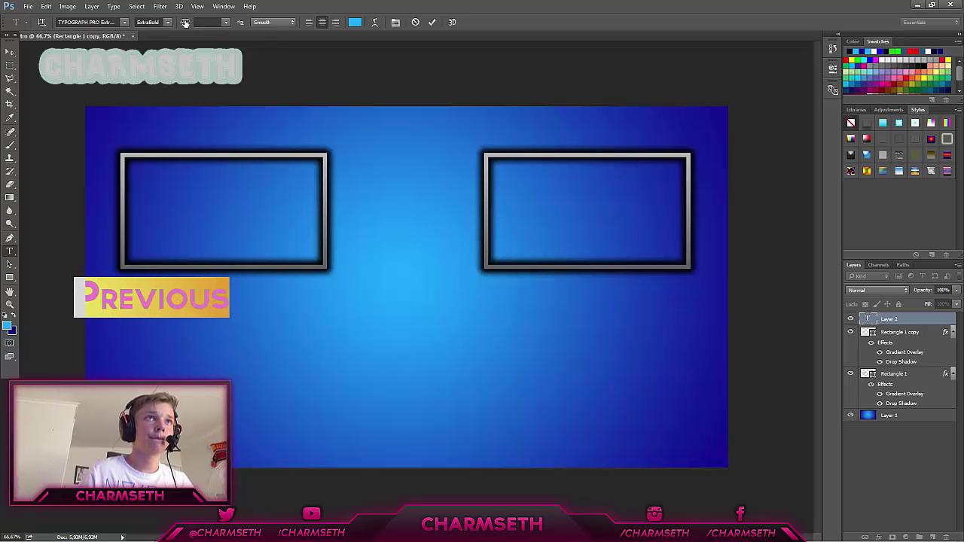
left_click(97, 292)
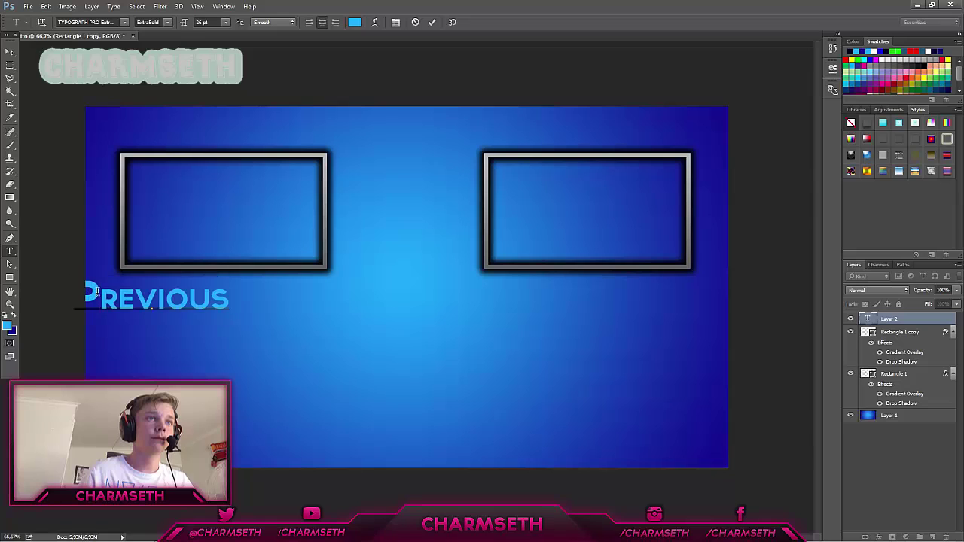
left_click_drag(99, 296, 74, 295)
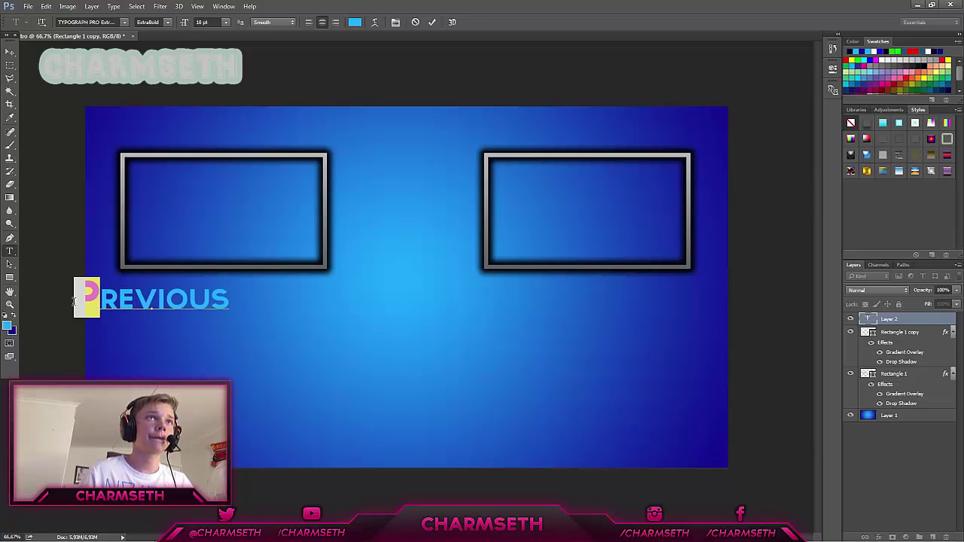
left_click_drag(186, 21, 179, 21)
left_click(202, 21)
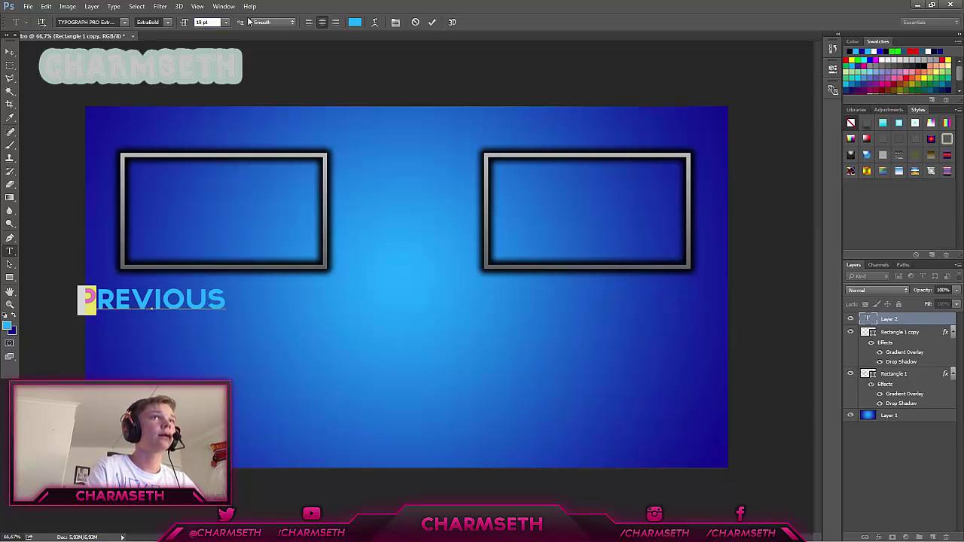
key("Down")
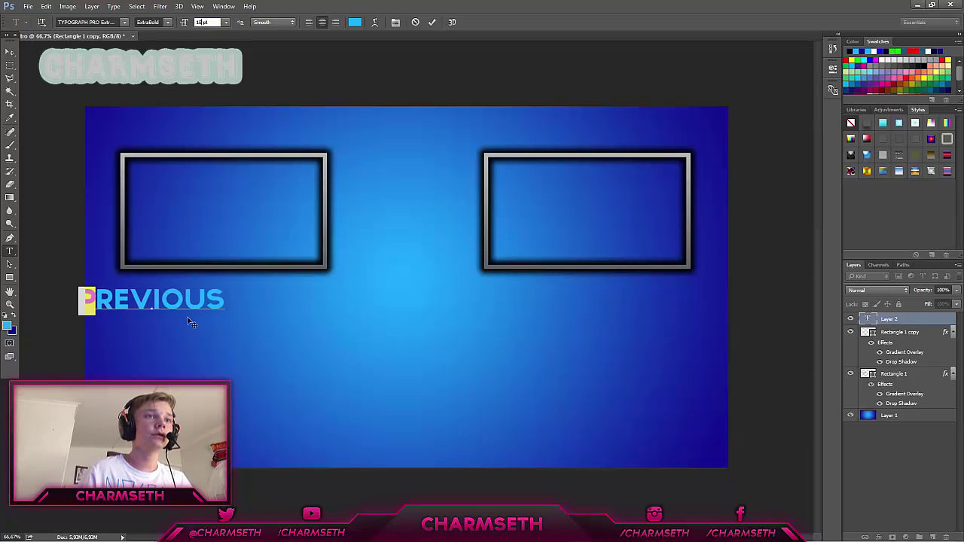
Step: Set the whole "PREVIOUS" text to 23 pt and centre it directly beneath the left frame
left_click(204, 300)
left_click_drag(224, 300, 53, 312)
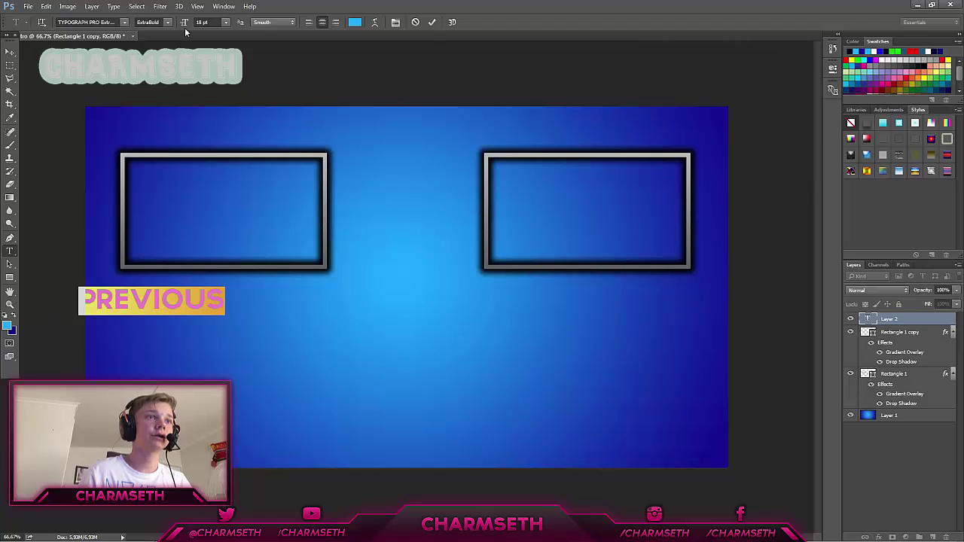
left_click_drag(184, 21, 191, 21)
left_click(10, 51)
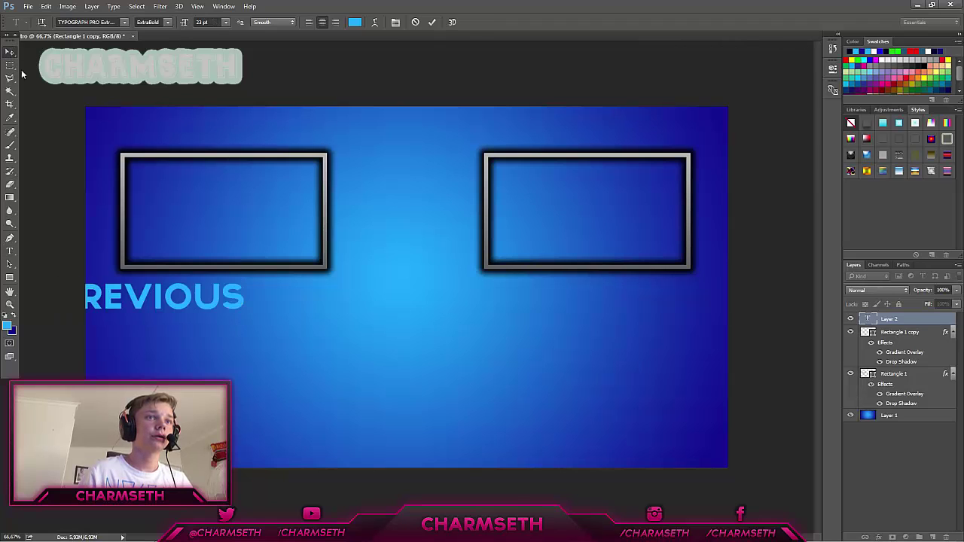
left_click_drag(151, 309, 220, 299)
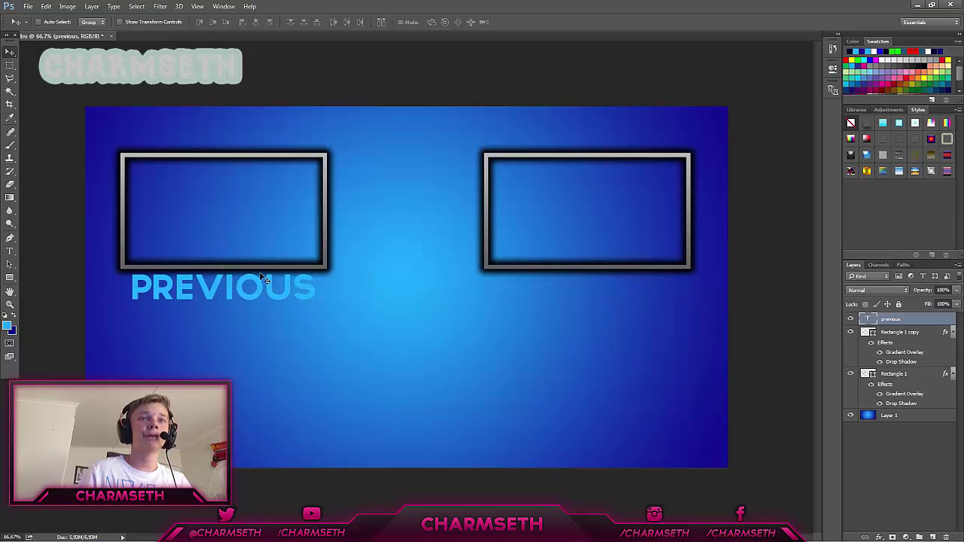
Step: Give the "PREVIOUS" text the frames' grey linear Gradient Overlay and black Drop Shadow with 42% spread and 32 px size
double_click(940, 323)
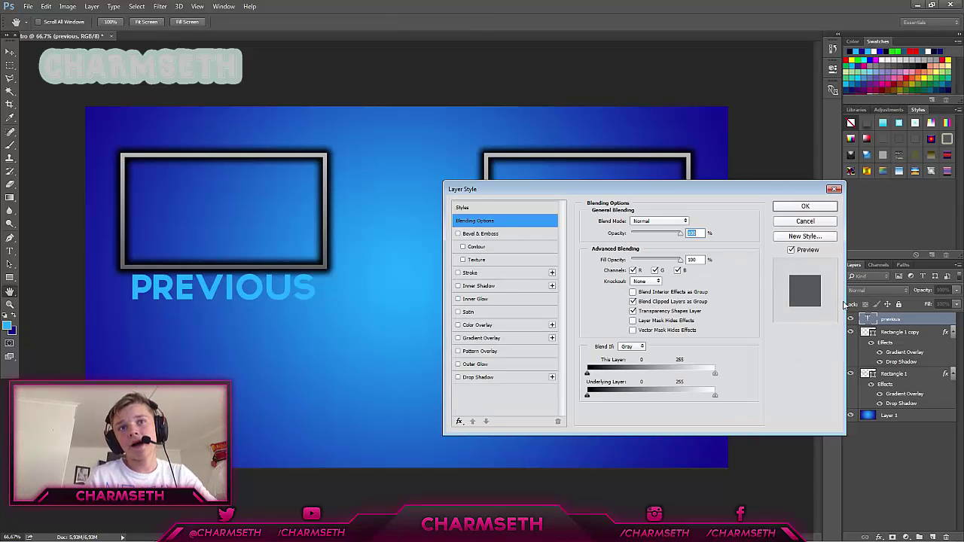
left_click(510, 339)
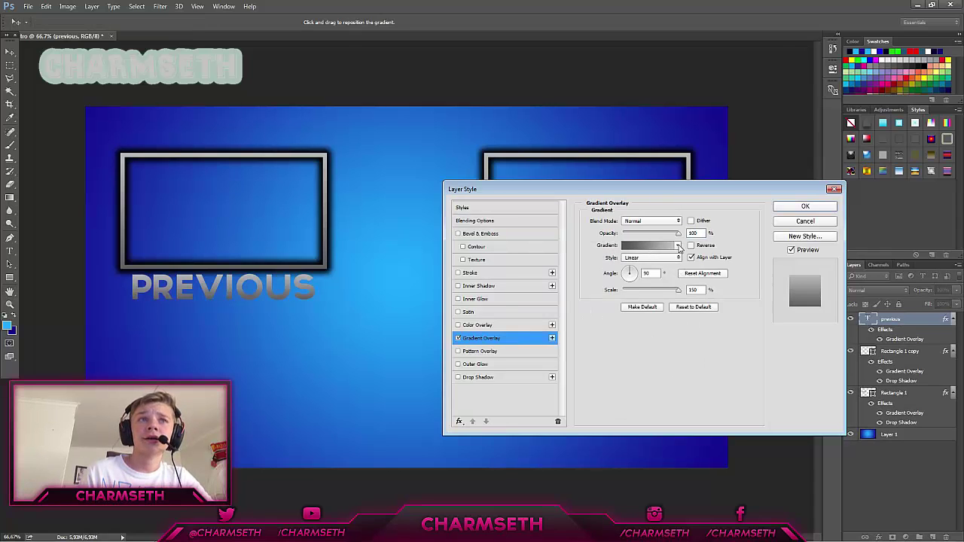
mouse_move(679, 238)
left_mouse_down()
mouse_move(648, 238)
mouse_move(690, 236)
left_mouse_up()
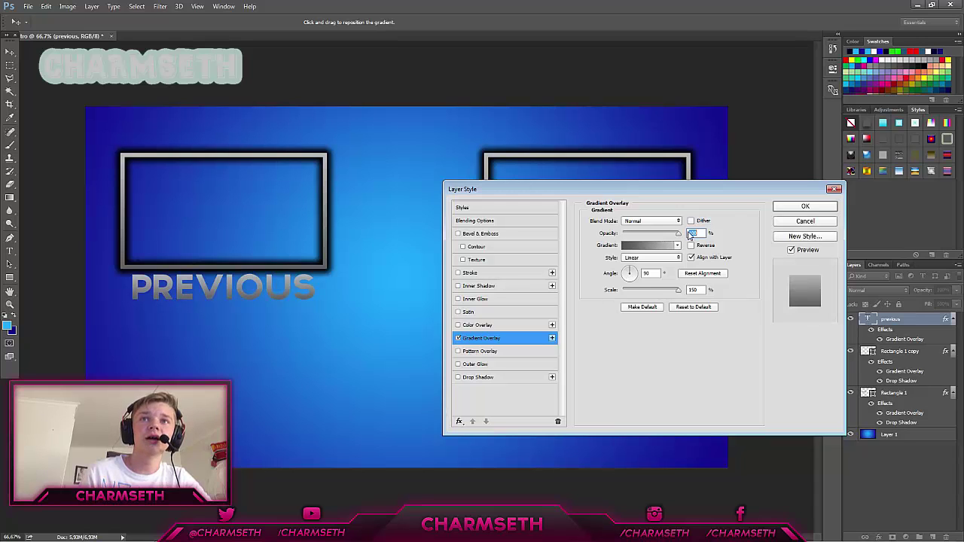
left_click(470, 378)
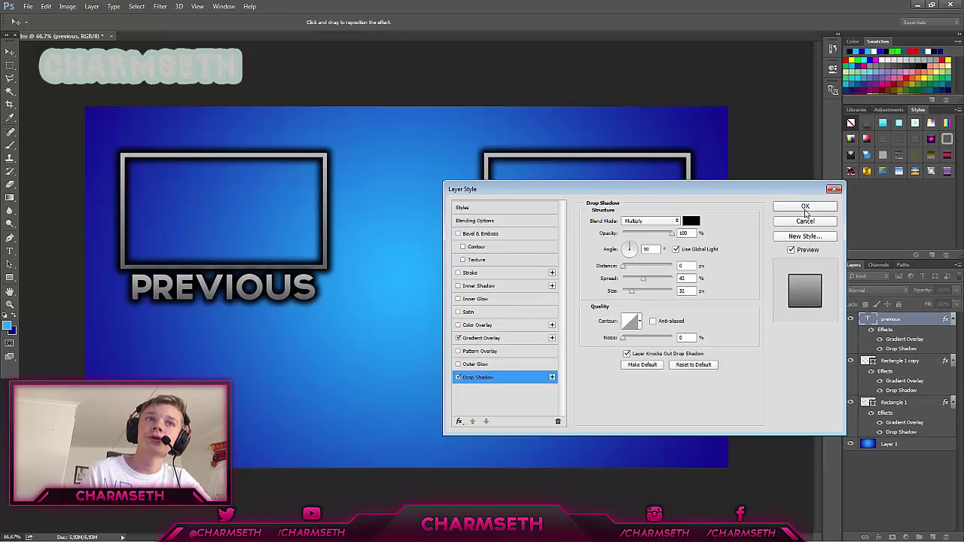
left_click(805, 208)
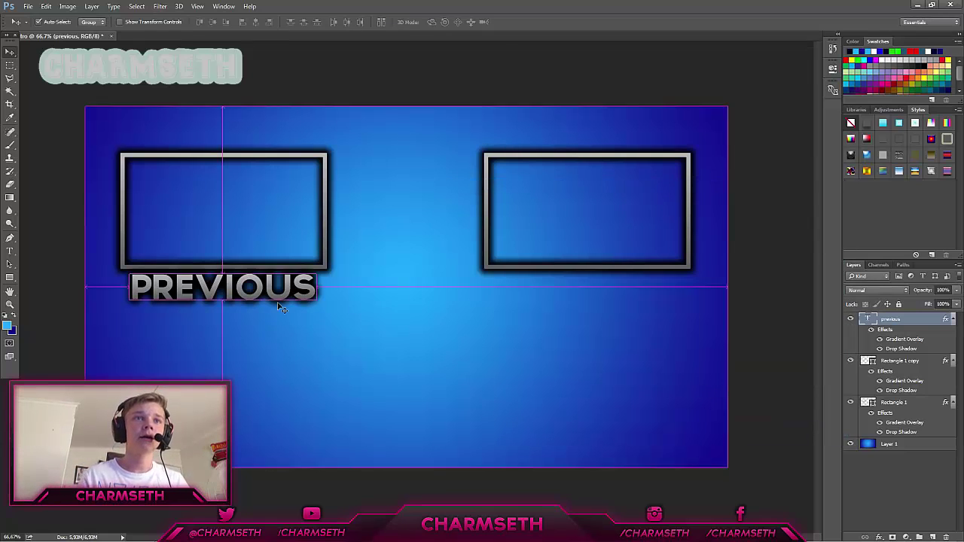
Step: Scale the "PREVIOUS" text proportionally to about 85.6% and place it centred over the left frame's bottom edge
key("ctrl+t")
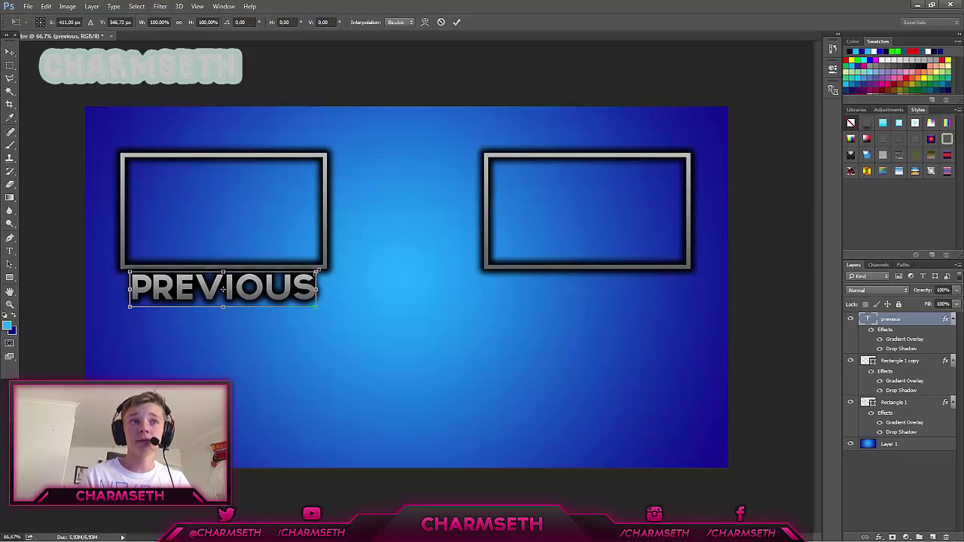
left_click_drag(316, 272, 275, 271)
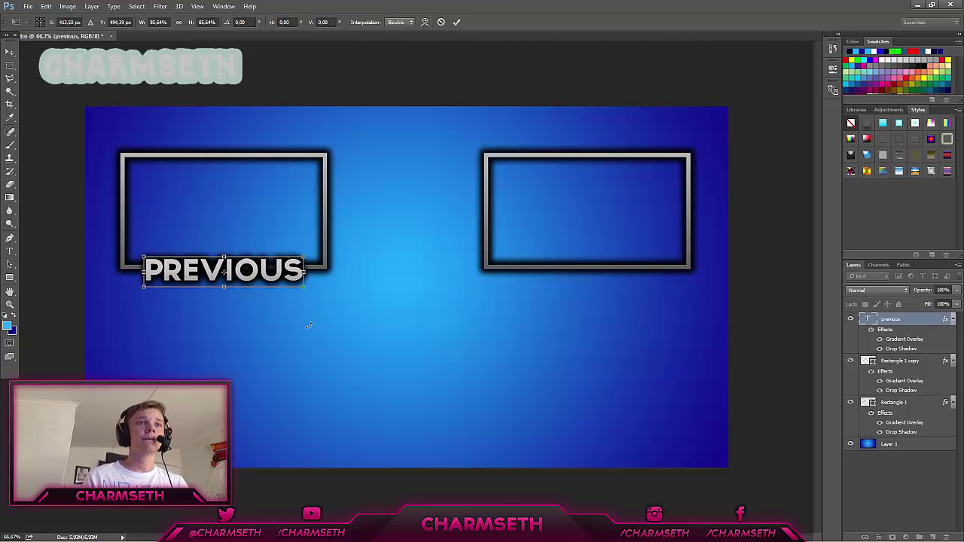
key("Return")
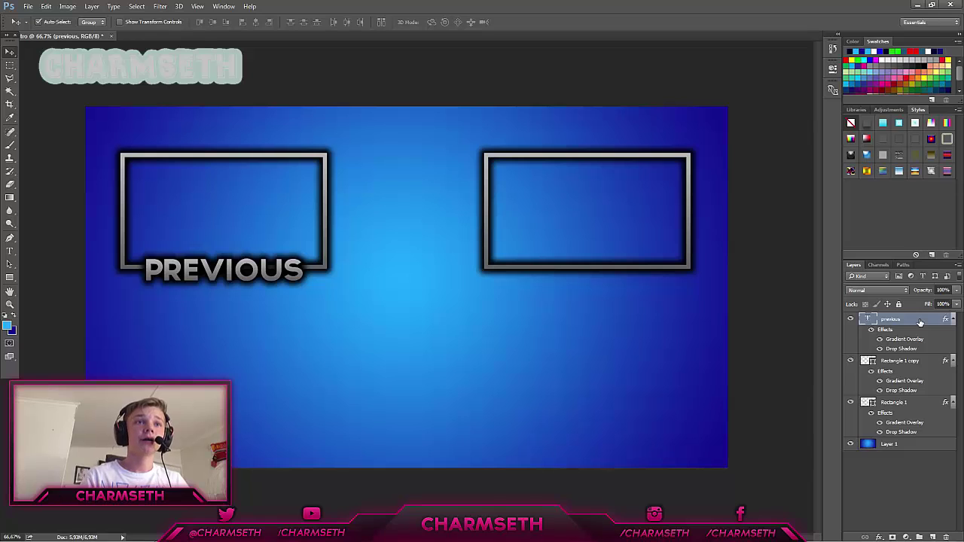
Step: Duplicate the "PREVIOUS" text, place the copy at the right frame's bottom edge, and change its wording to "RANDOM"
key("ctrl+j")
left_click_drag(272, 281, 636, 284)
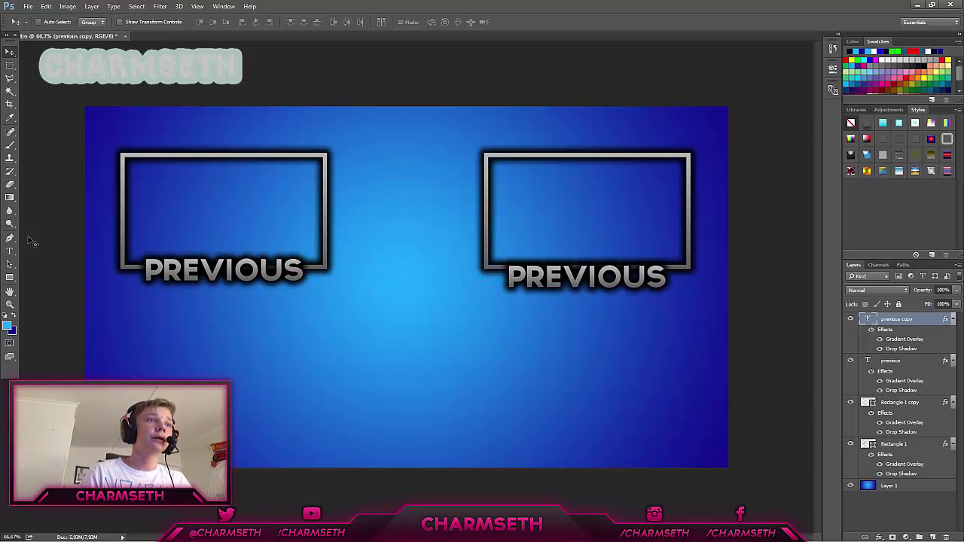
left_click(10, 251)
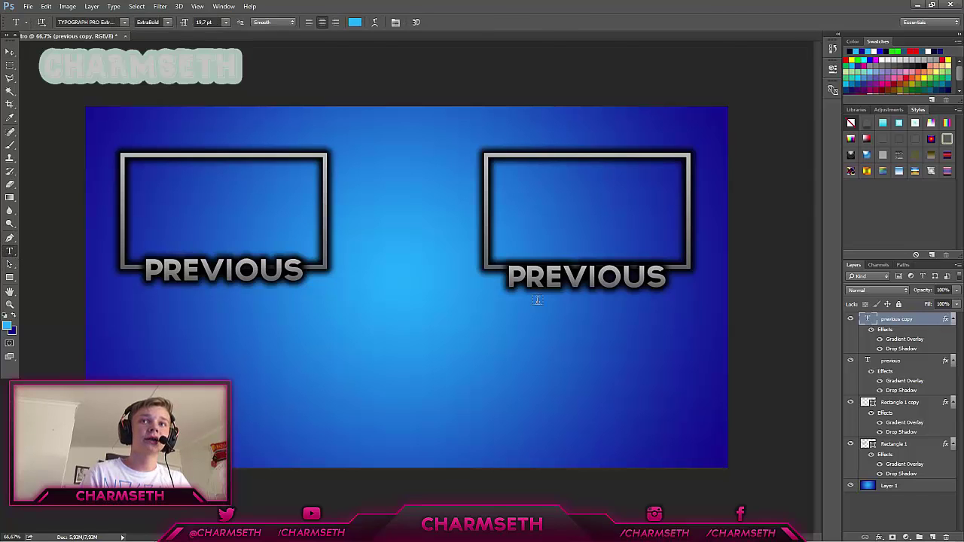
left_click(578, 276)
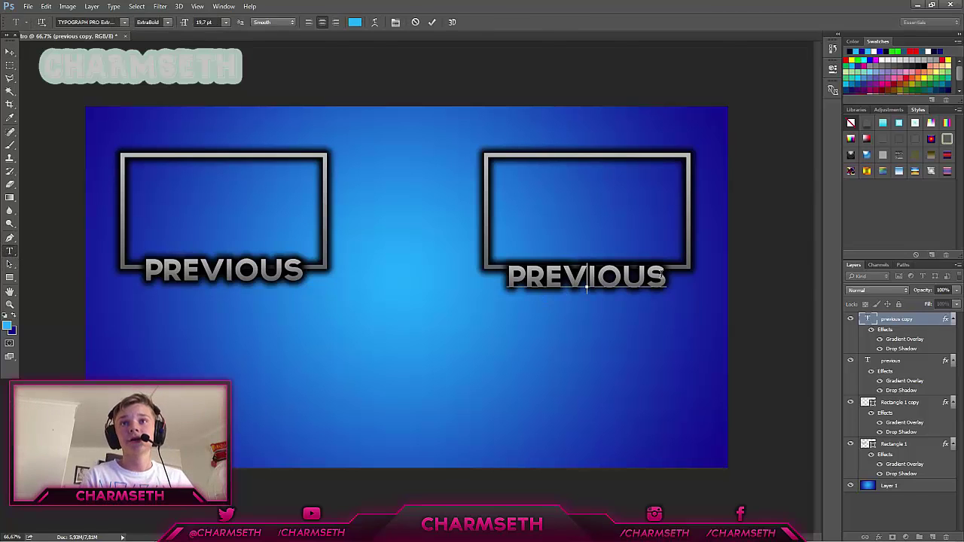
left_click_drag(663, 275, 488, 283)
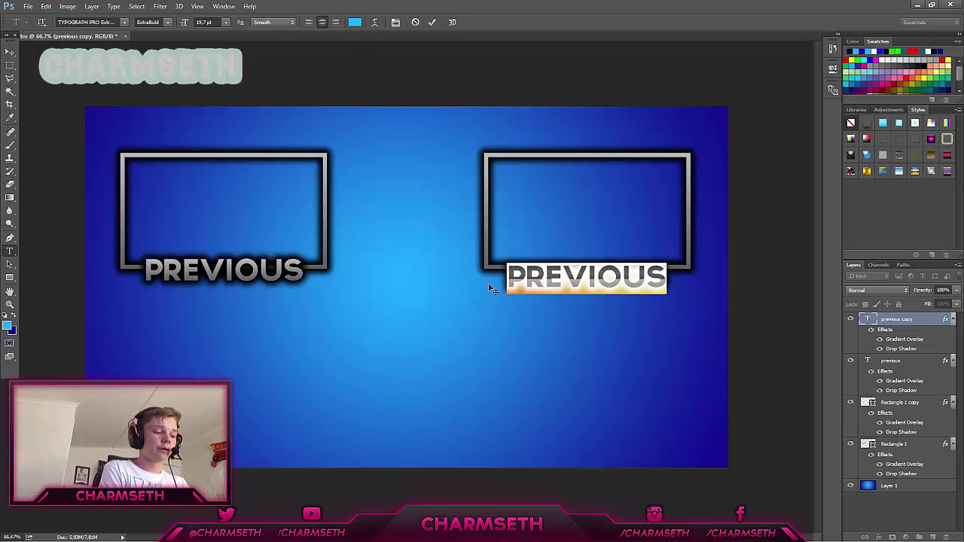
type("RANDOM")
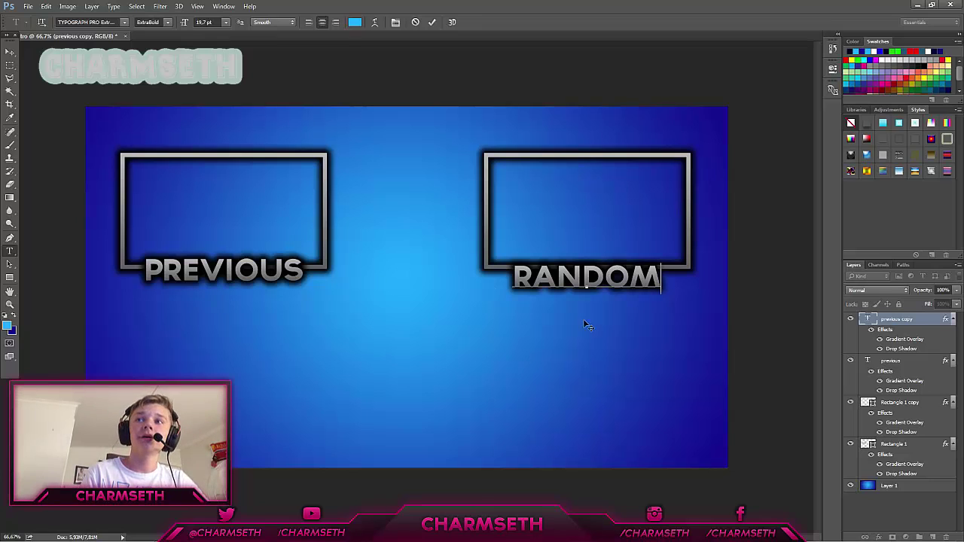
key("ctrl+Return")
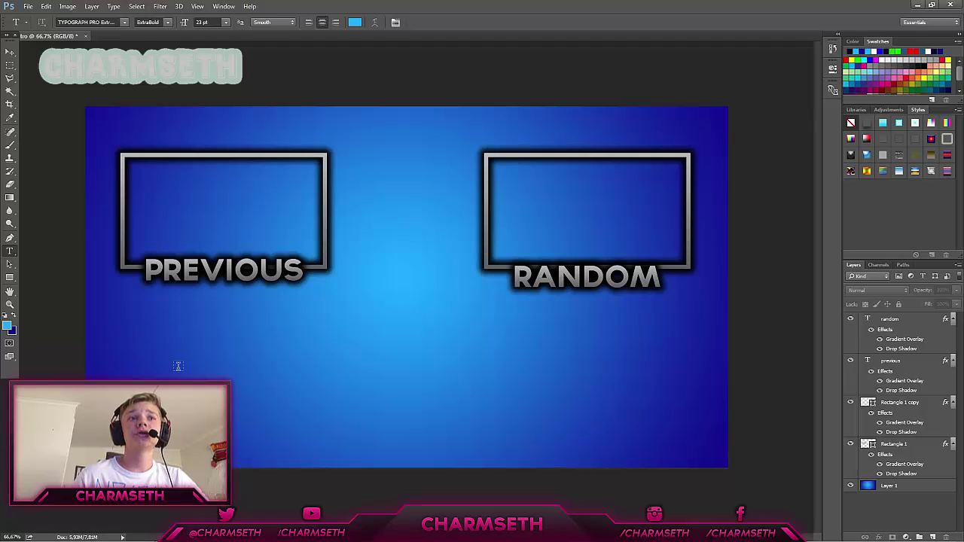
Step: Add the 23 pt text "THANKS FOR WATCHING" and place it roughly centred on the canvas below the two frames
left_click(269, 356)
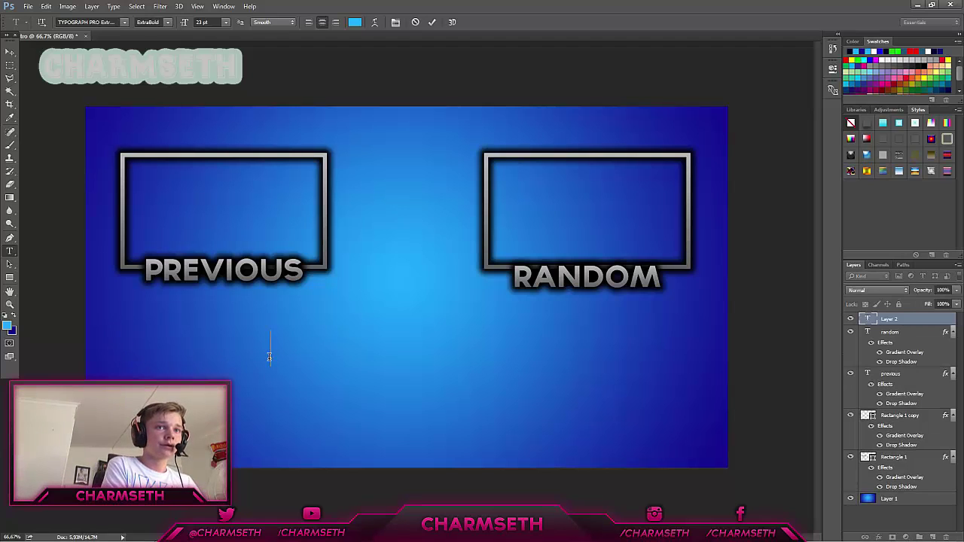
type("THANKS ")
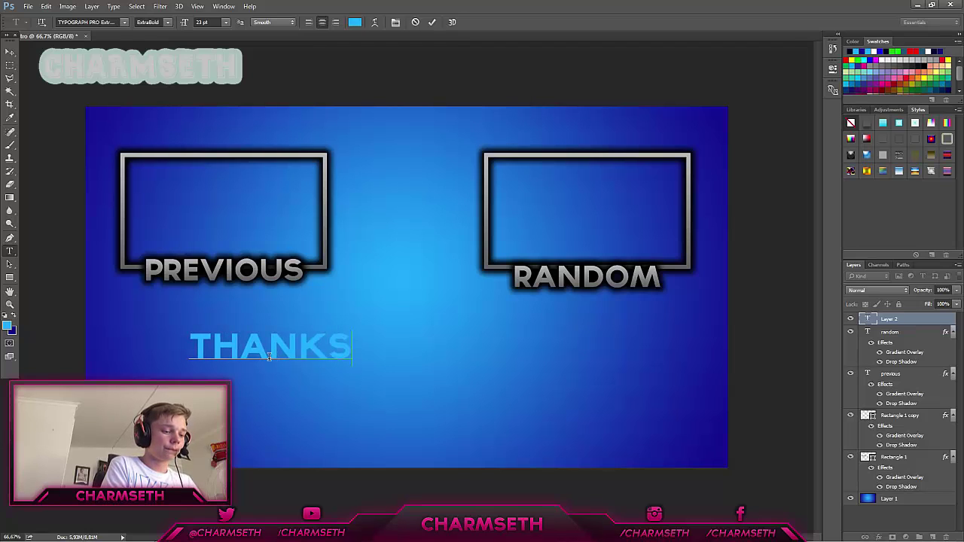
type("FOR")
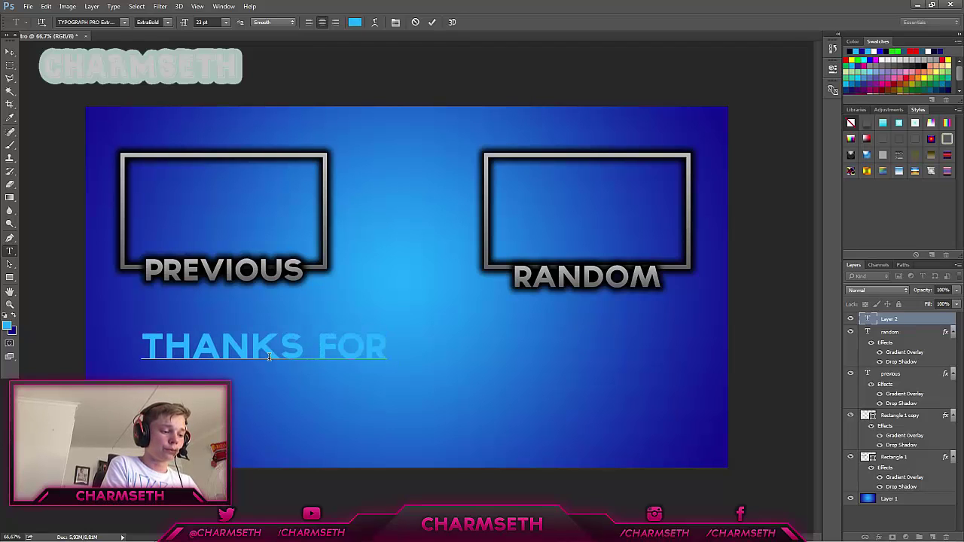
type(" WATCHION")
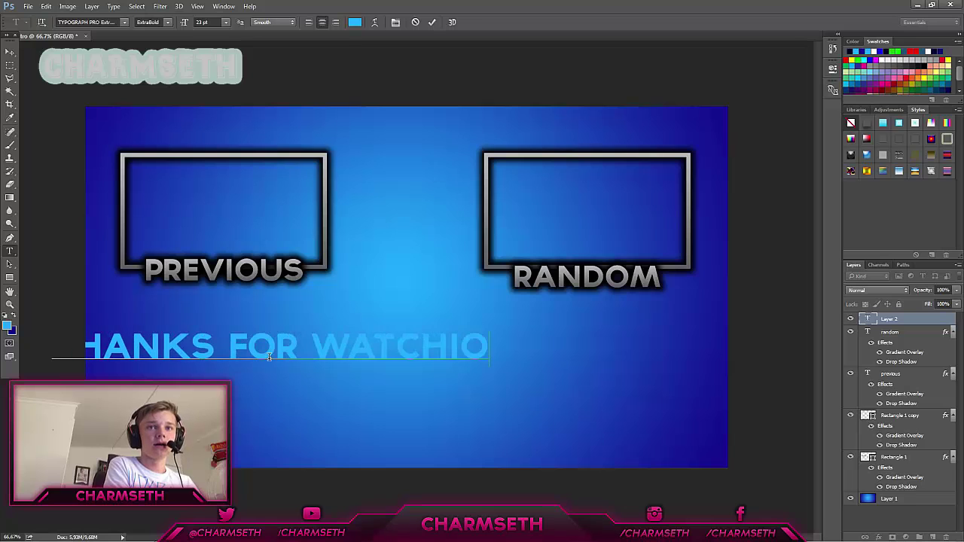
key("BackSpace")
key("BackSpace")
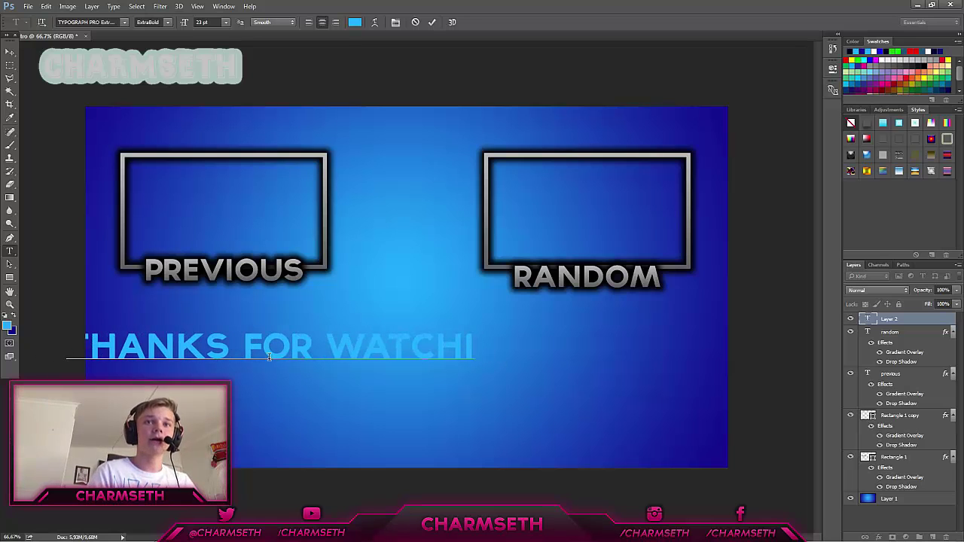
type("NG")
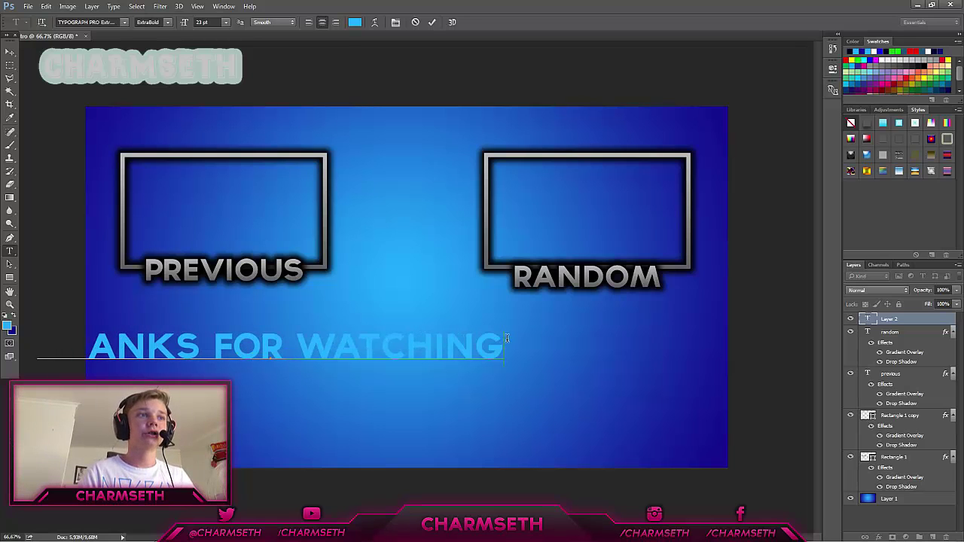
key("ctrl+a")
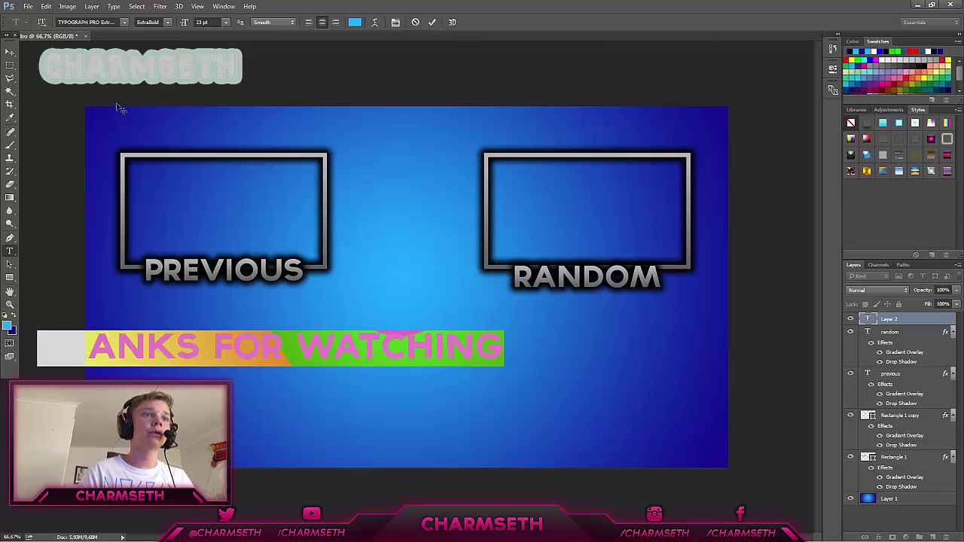
left_click(10, 51)
left_click_drag(186, 347, 282, 360)
Step: Set the "THANKS FOR WATCHING" text to 26 pt and add an exclamation mark at its end
key("t")
left_click(313, 360)
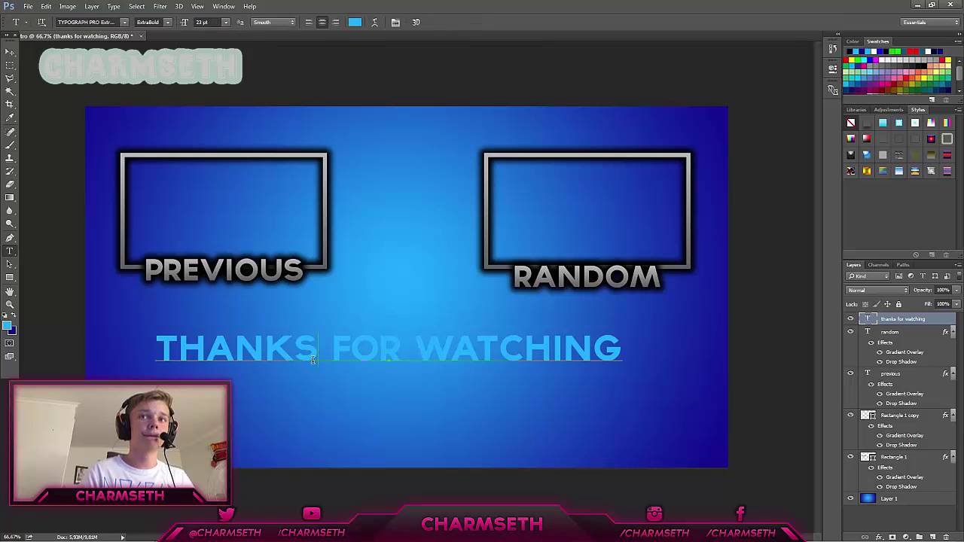
left_click_drag(624, 344, 74, 359)
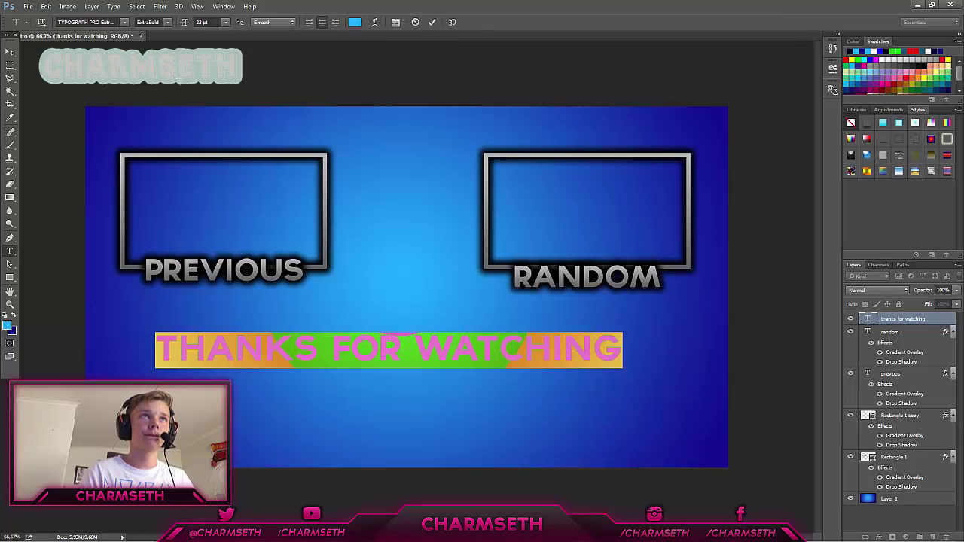
mouse_move(184, 23)
left_mouse_down()
mouse_move(218, 25)
mouse_move(187, 26)
left_mouse_up()
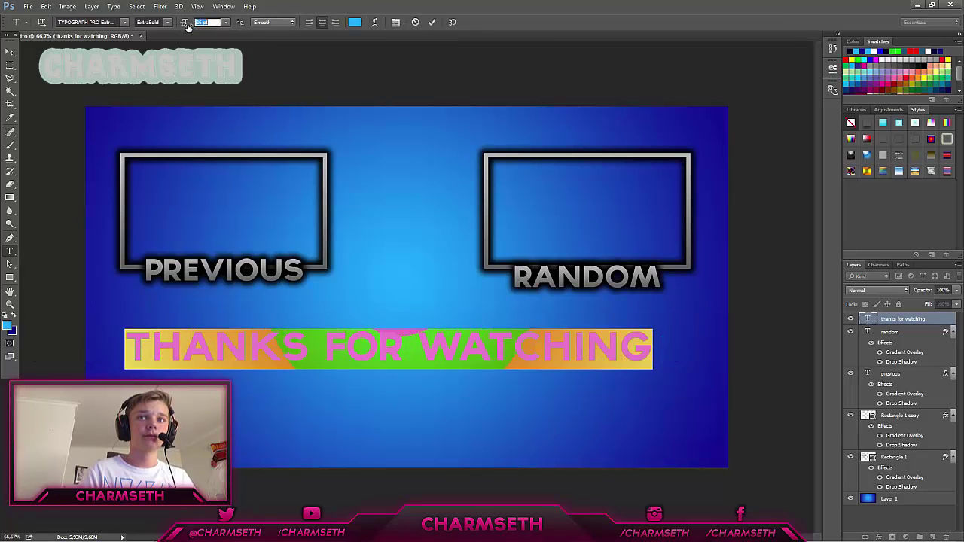
left_click(649, 347)
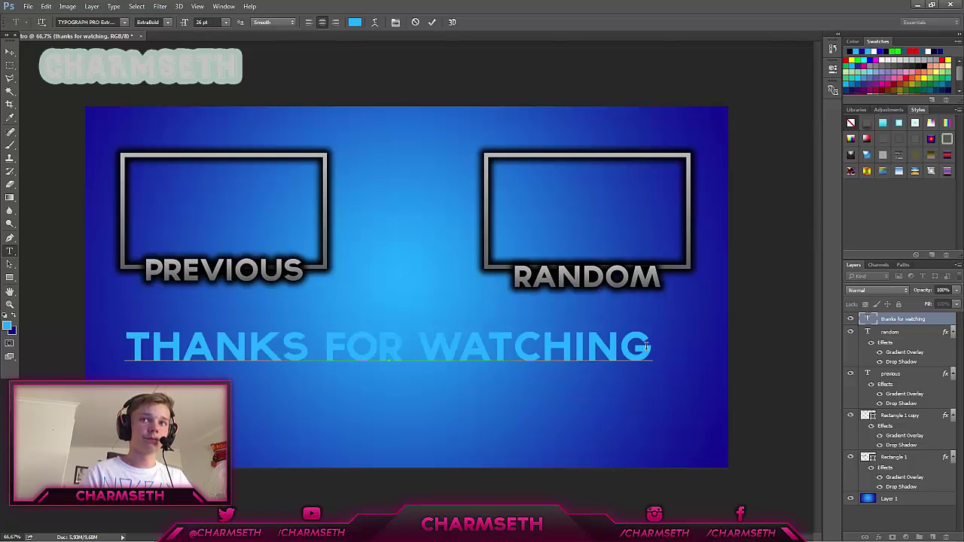
type("!")
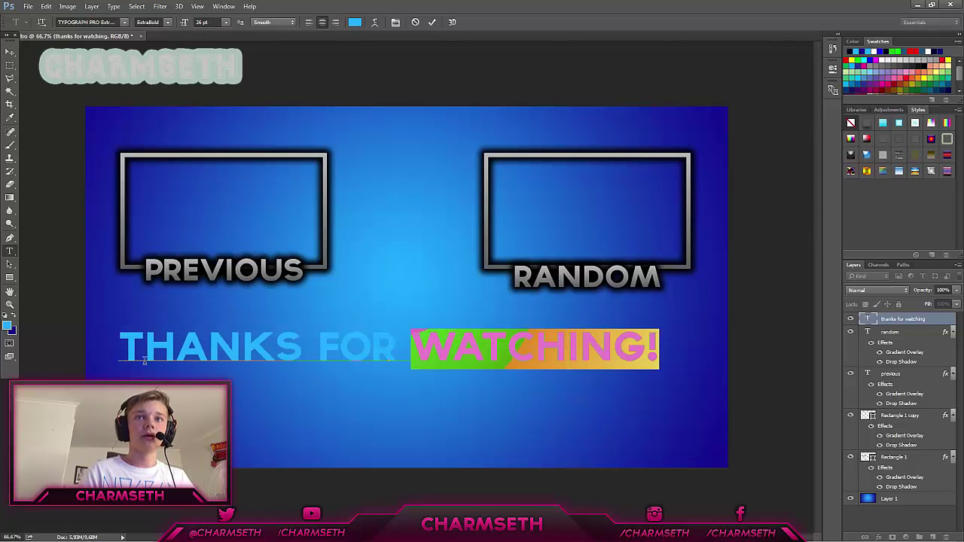